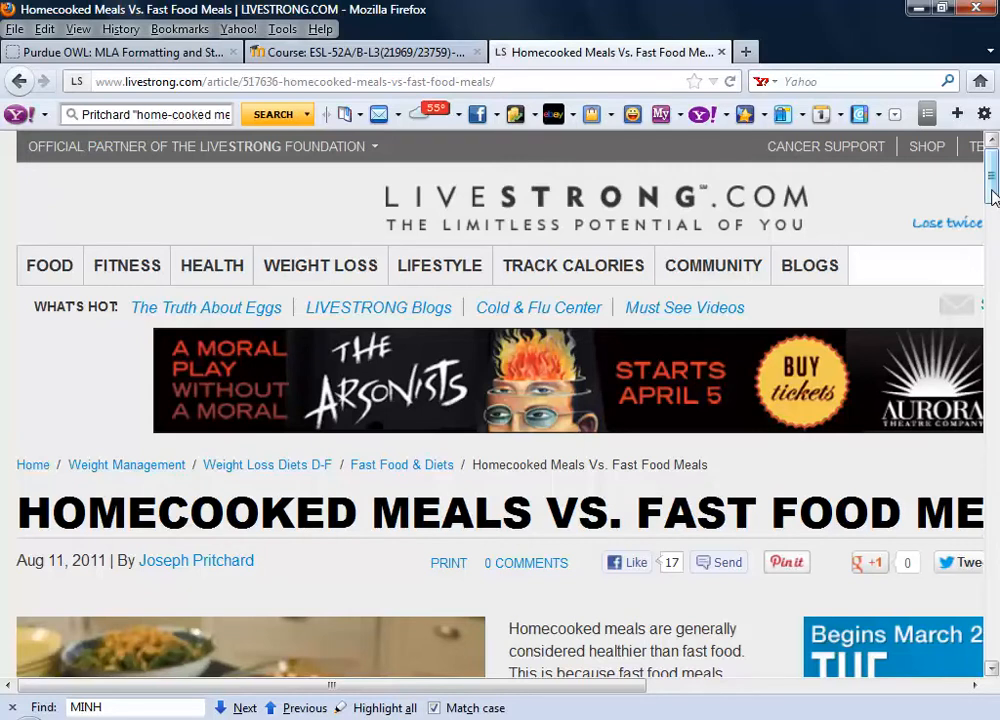
Step: Open "How to Cite a Web Site in MLA Format" from the ESL course page and maximize its window
left_click(391, 52)
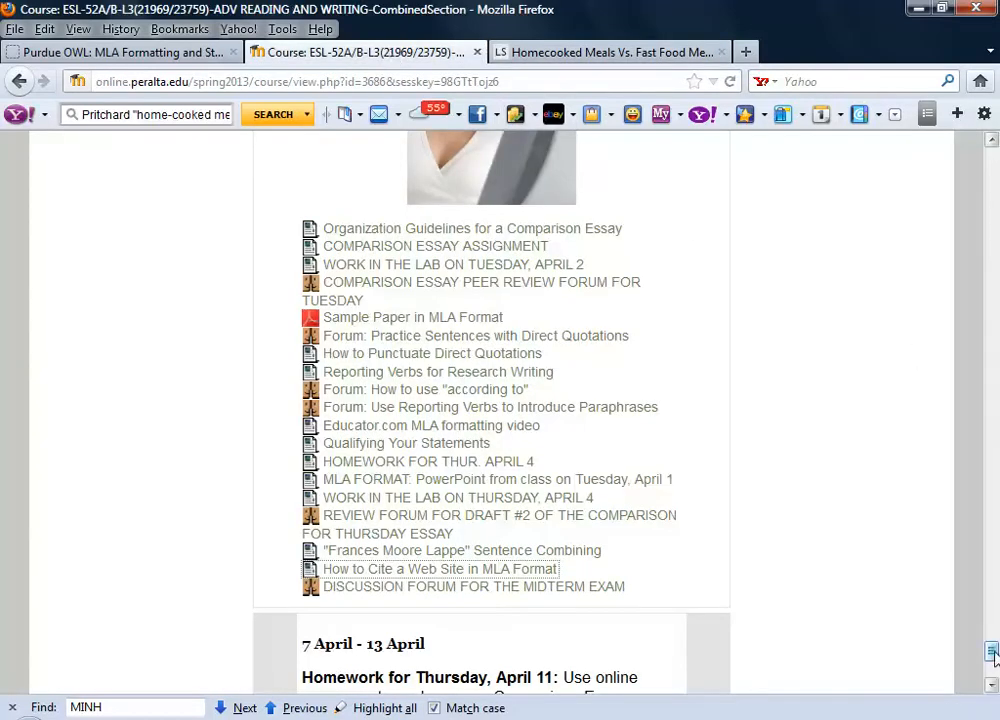
left_click_drag(993, 652, 882, 663)
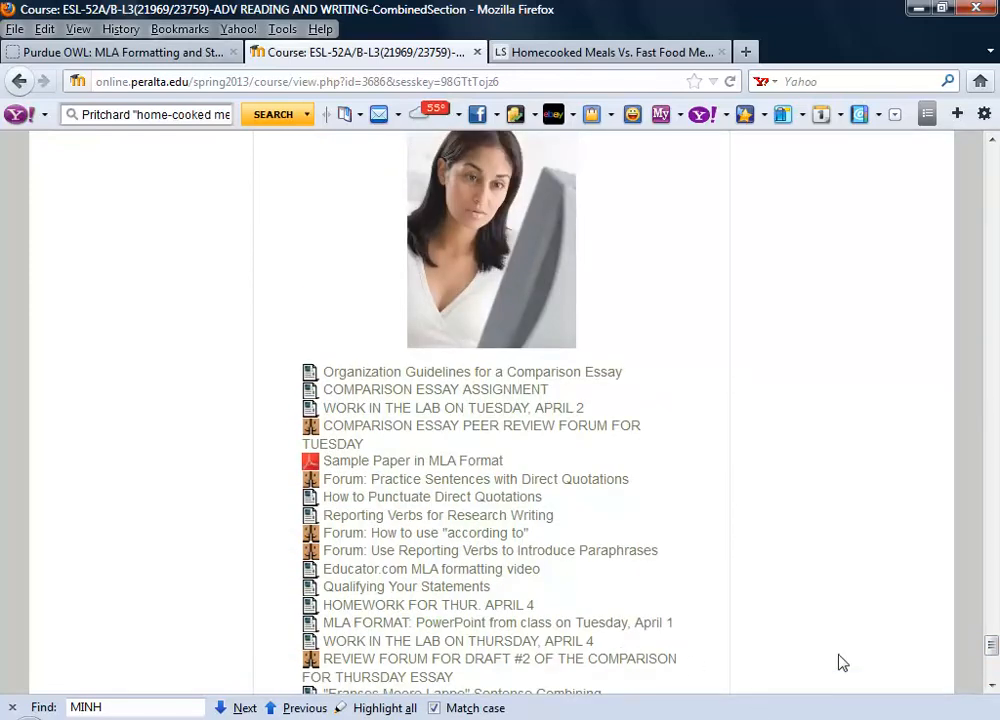
left_click_drag(992, 645, 996, 655)
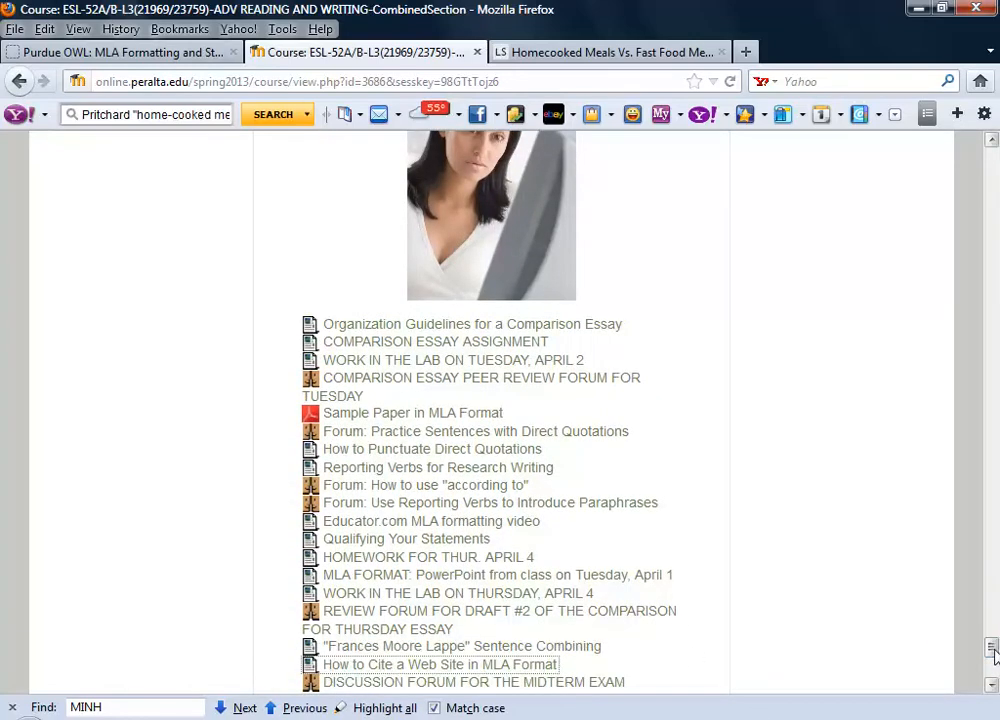
left_click(493, 665)
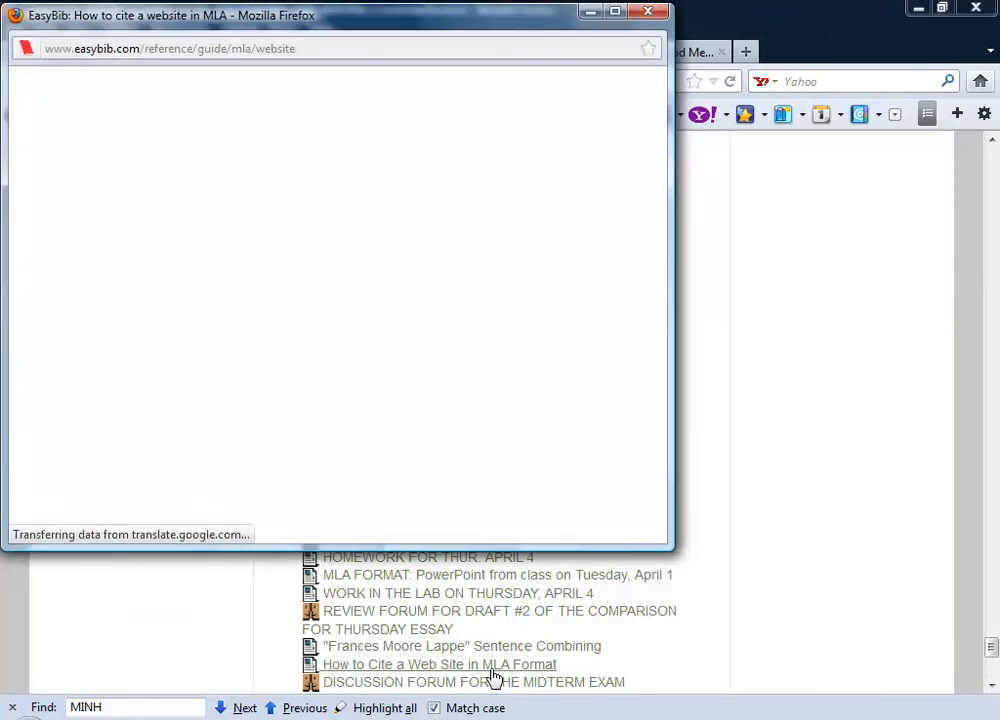
left_click(614, 12)
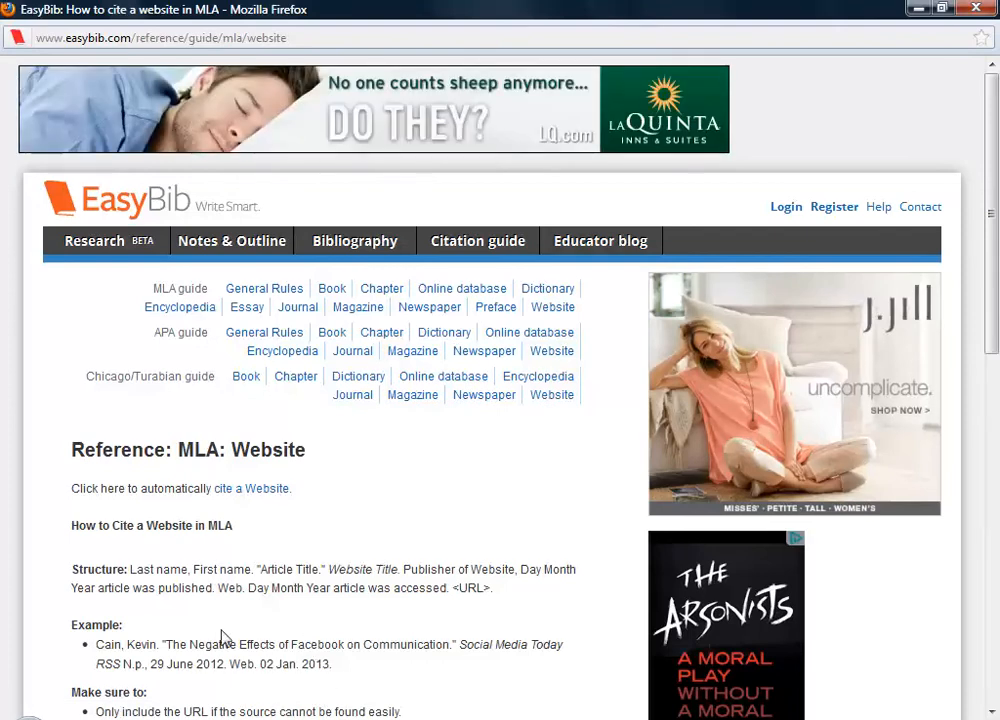
Step: Copy the MLA website citation structure from the EasyBib guide into the blank Word document
left_click_drag(129, 566, 520, 612)
key("ctrl+c")
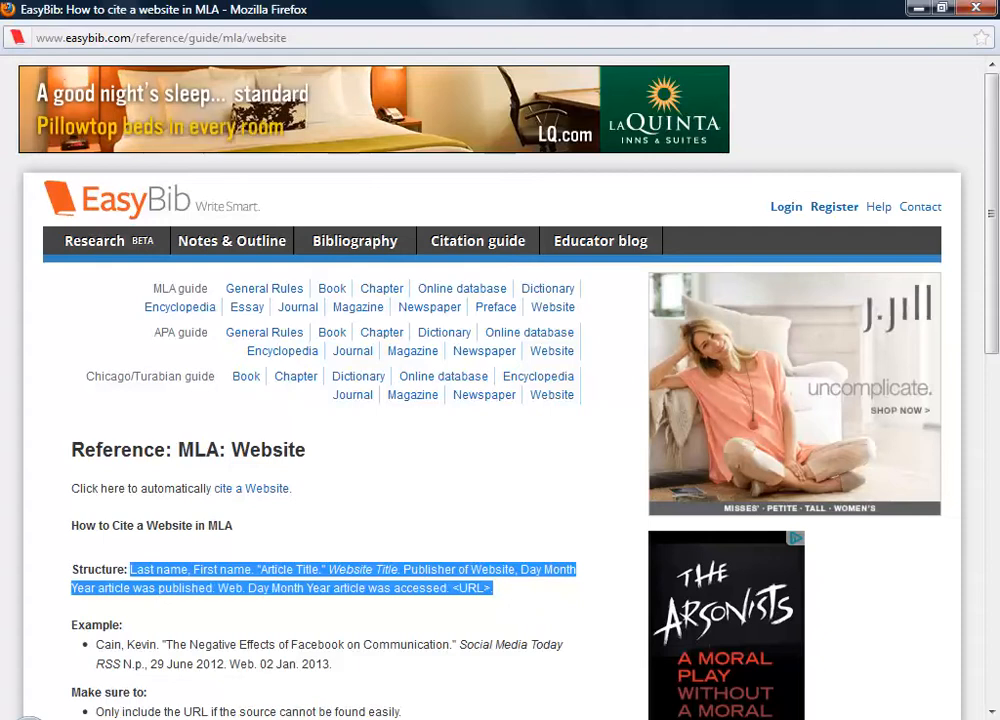
key("alt+Tab")
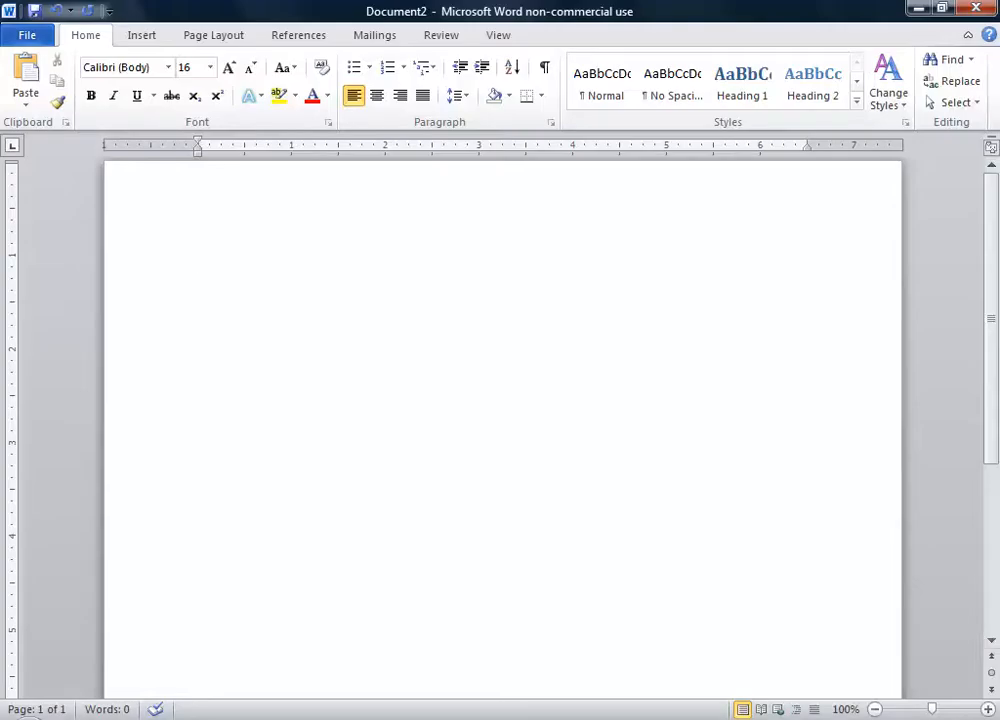
key("ctrl+v")
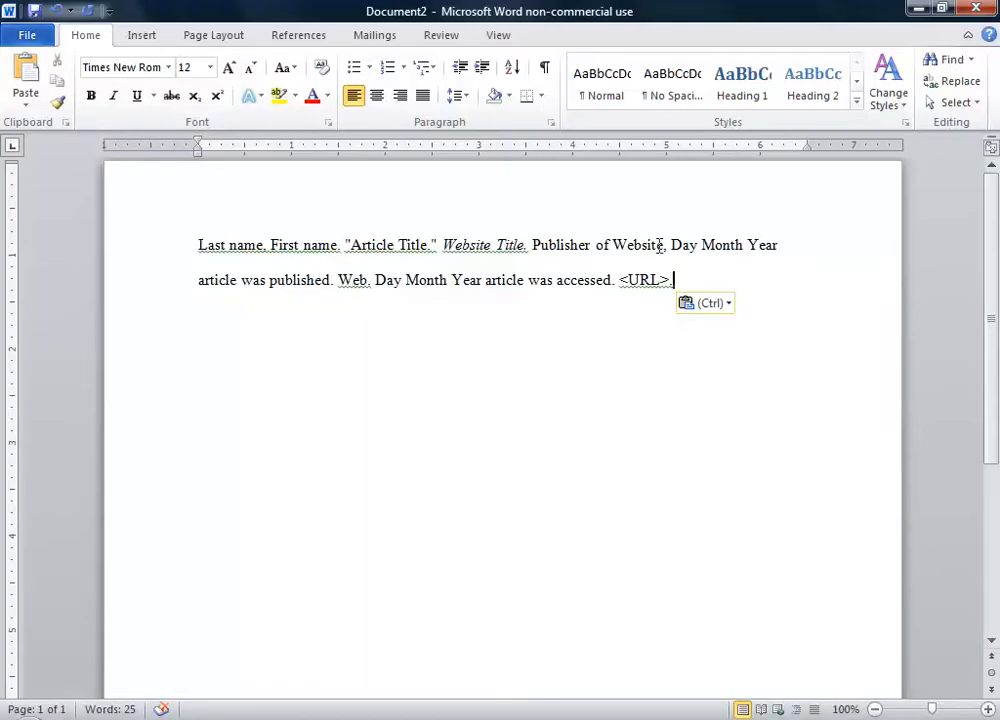
Step: Format the pasted citation structure in 24-point Calibri (Body)
left_click_drag(685, 281, 149, 249)
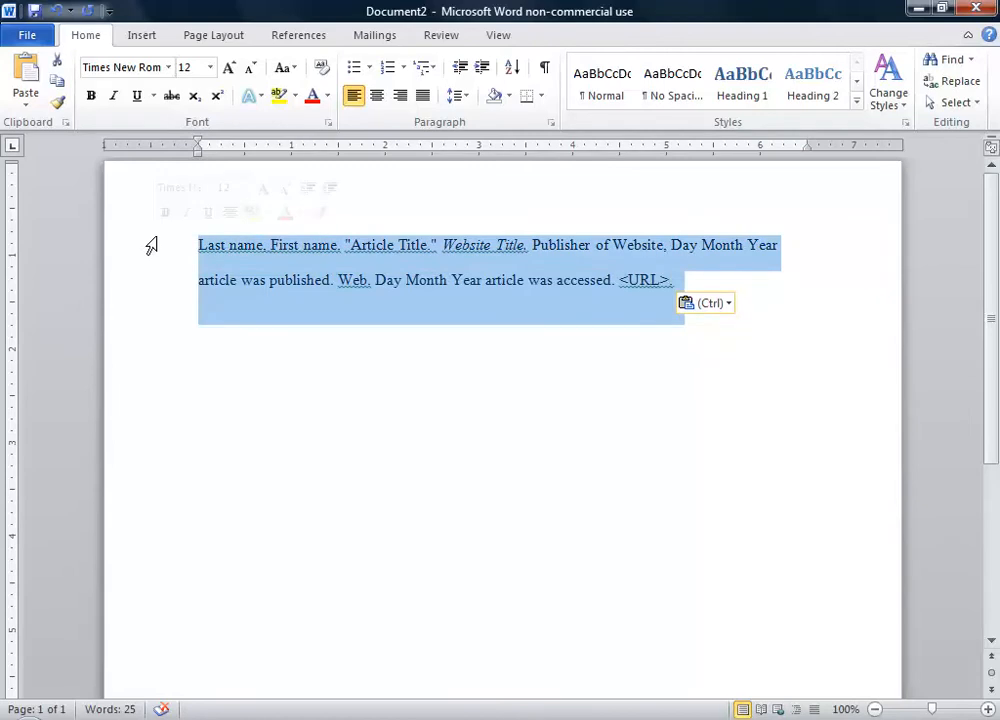
left_click(210, 67)
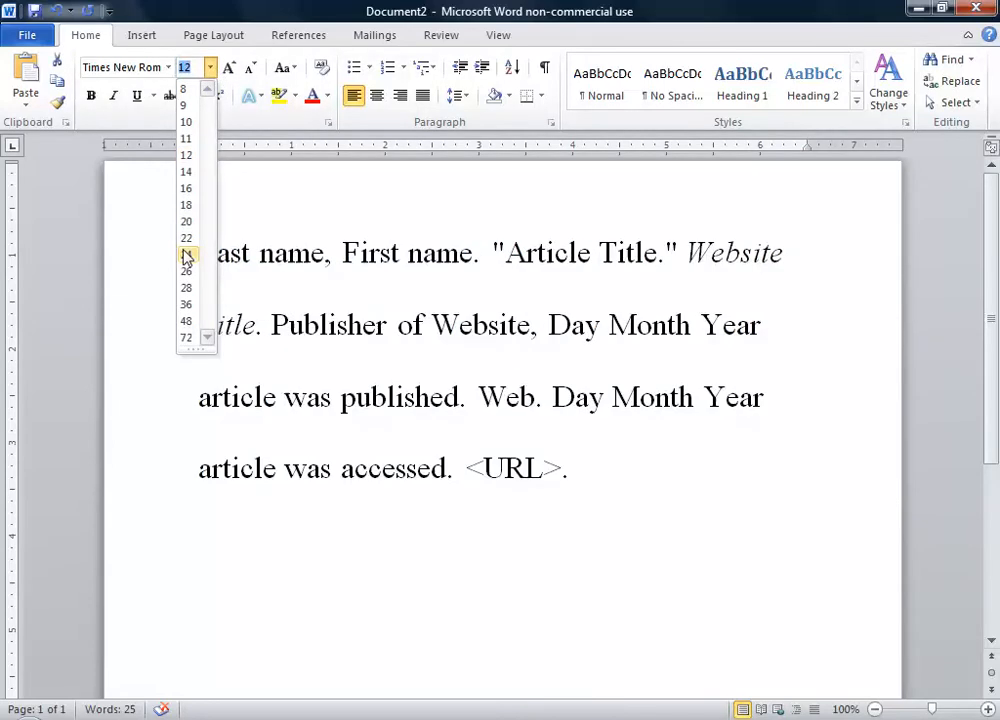
left_click(186, 256)
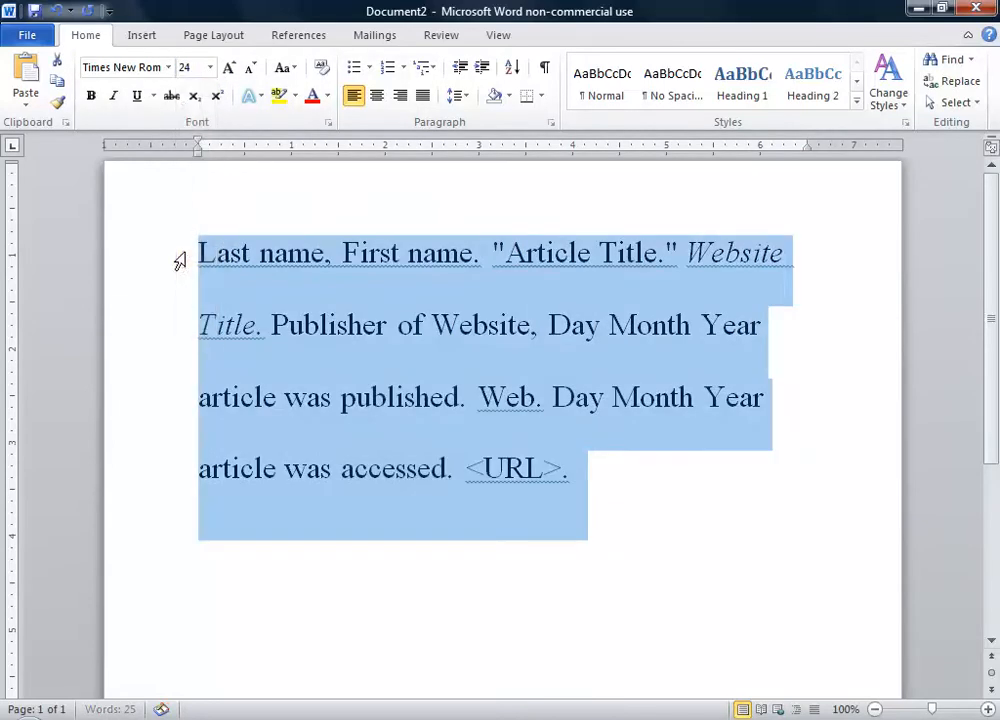
left_click(170, 67)
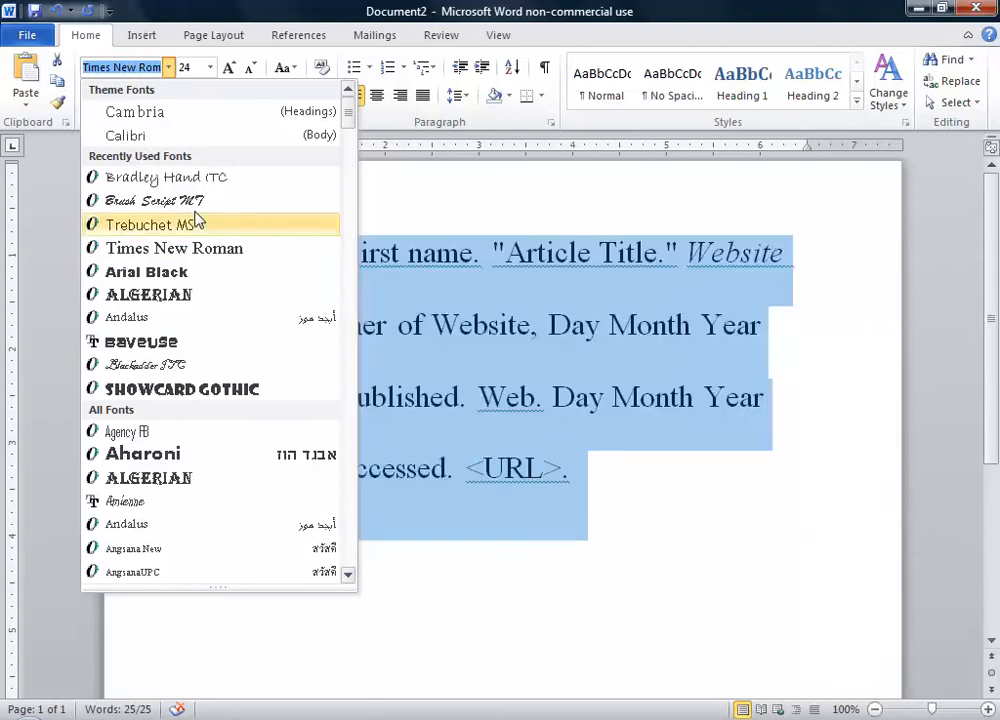
left_click(196, 140)
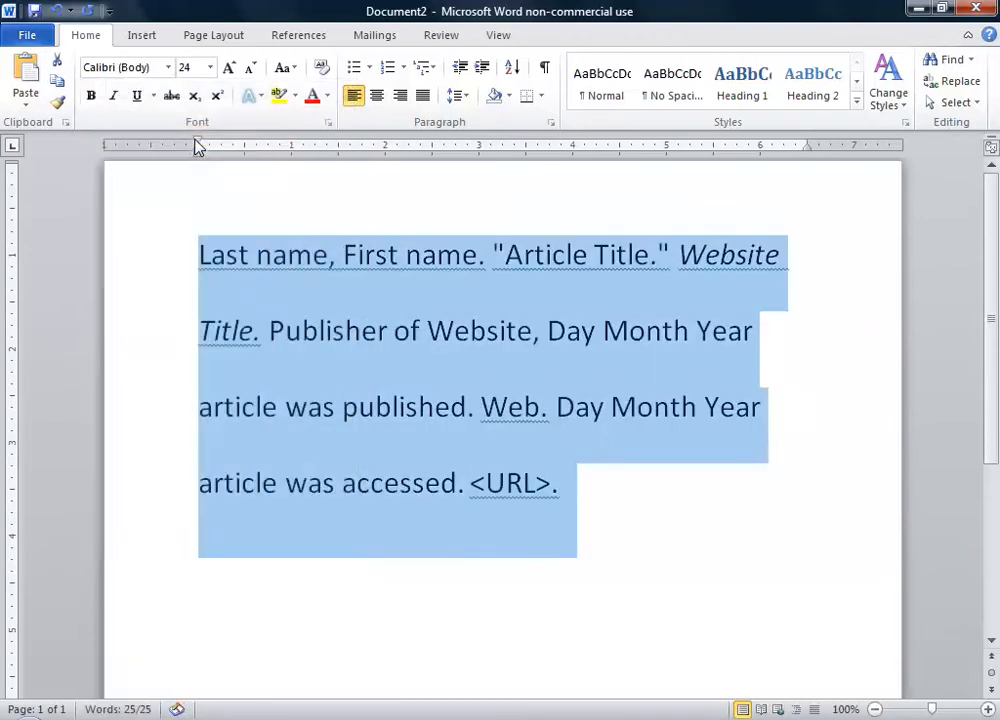
left_click(125, 242)
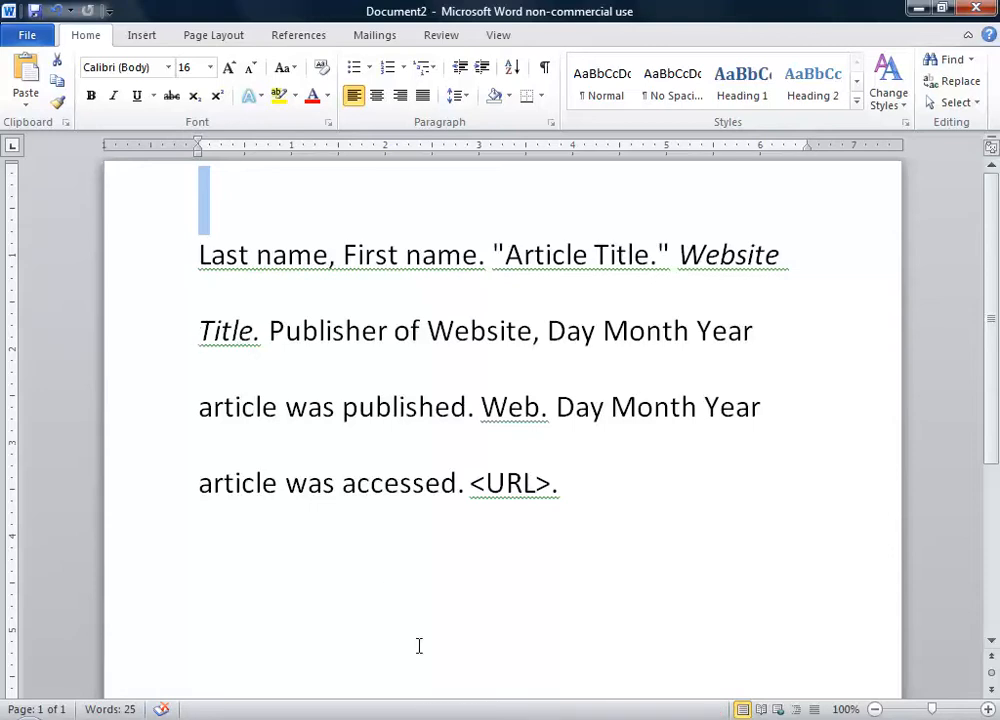
Step: Look up the author on the LIVESTRONG article and replace the last name and first name placeholders in the Word citation
left_click(390, 718)
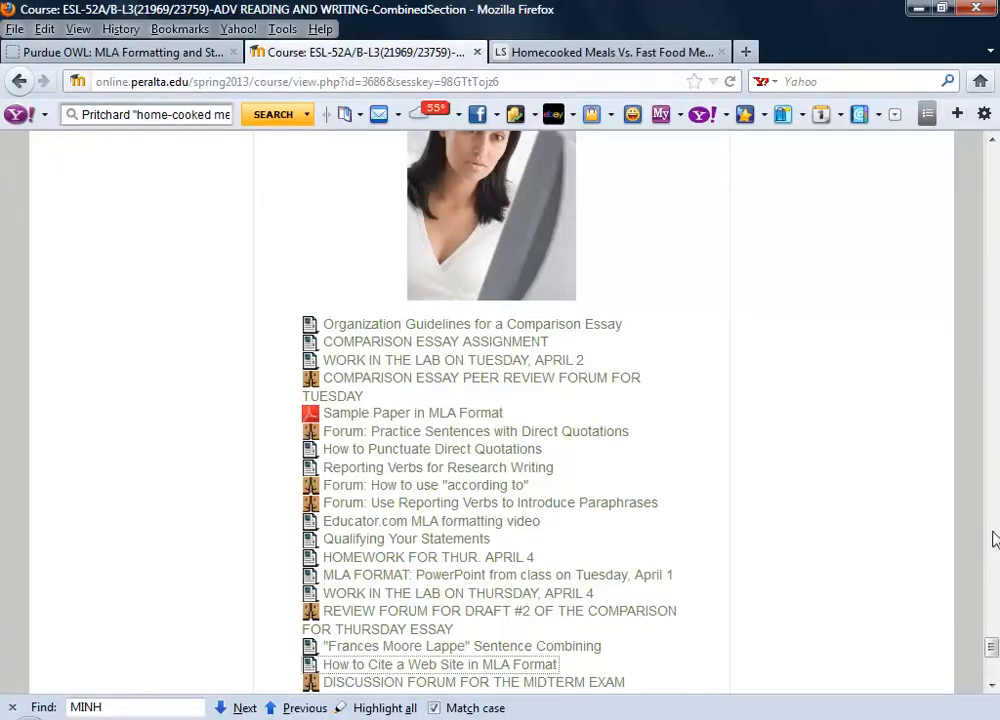
left_click(633, 62)
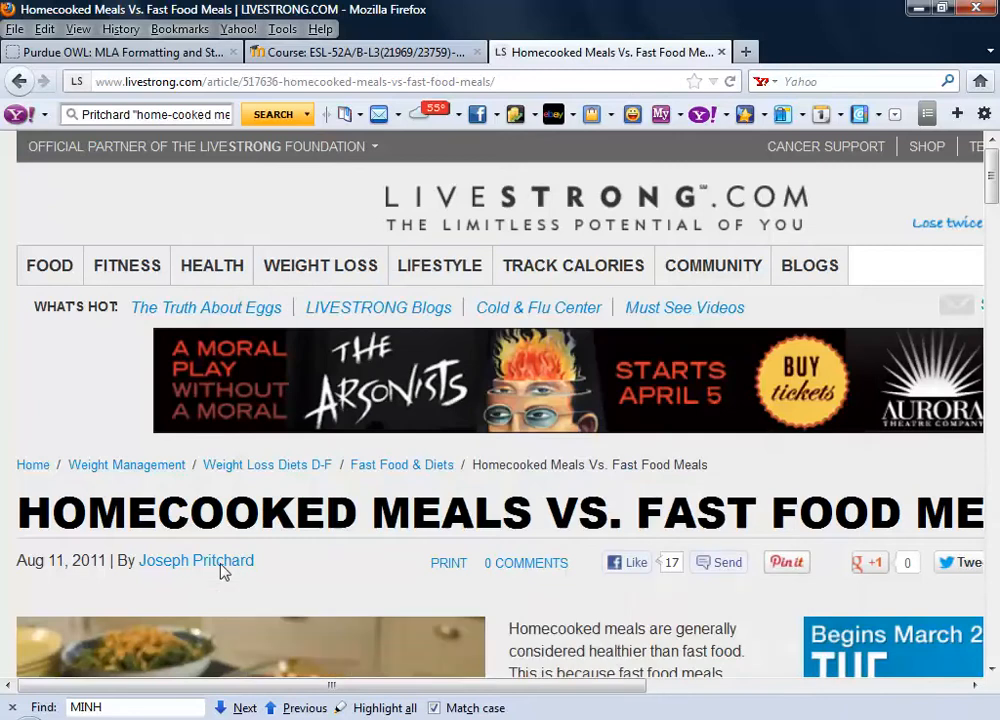
mouse_move(222, 570)
left_click(235, 719)
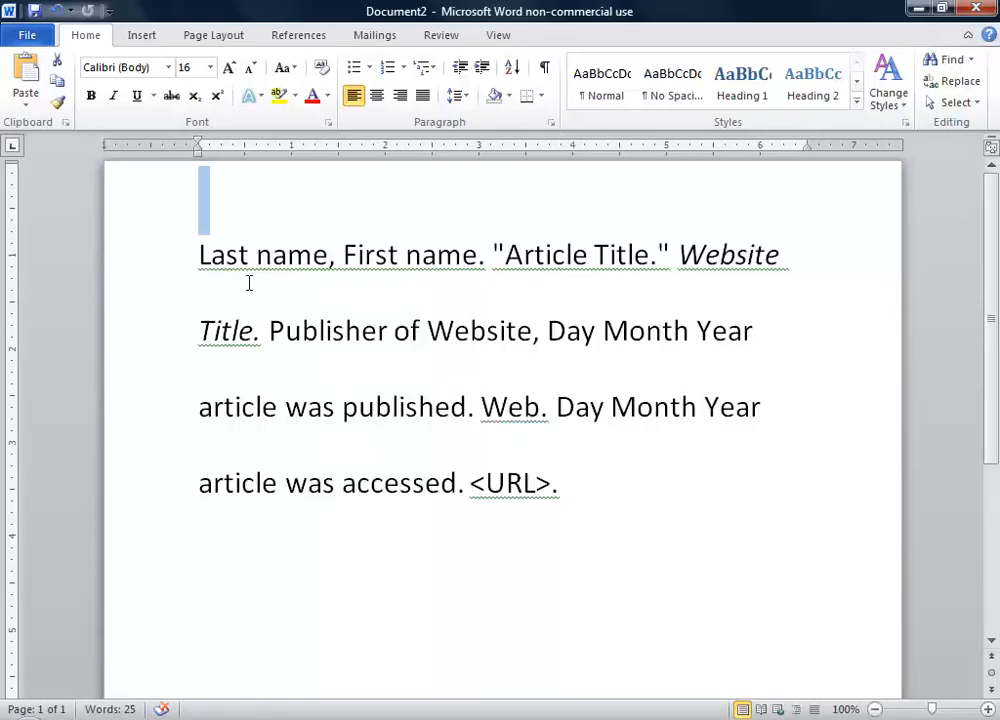
left_click_drag(324, 257, 196, 263)
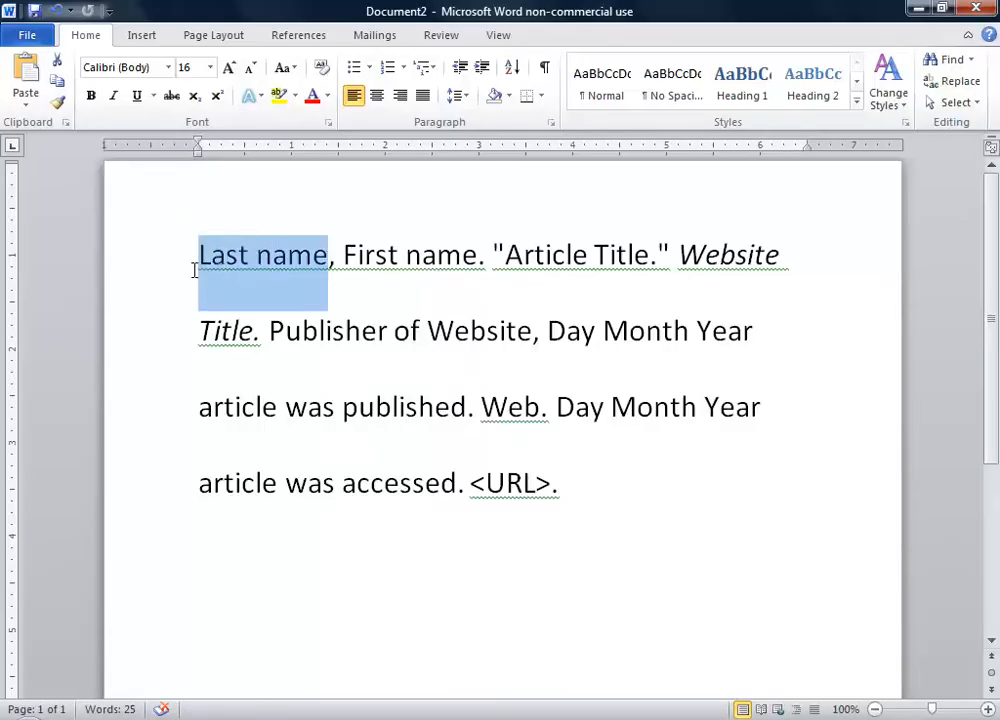
type("Pritchard")
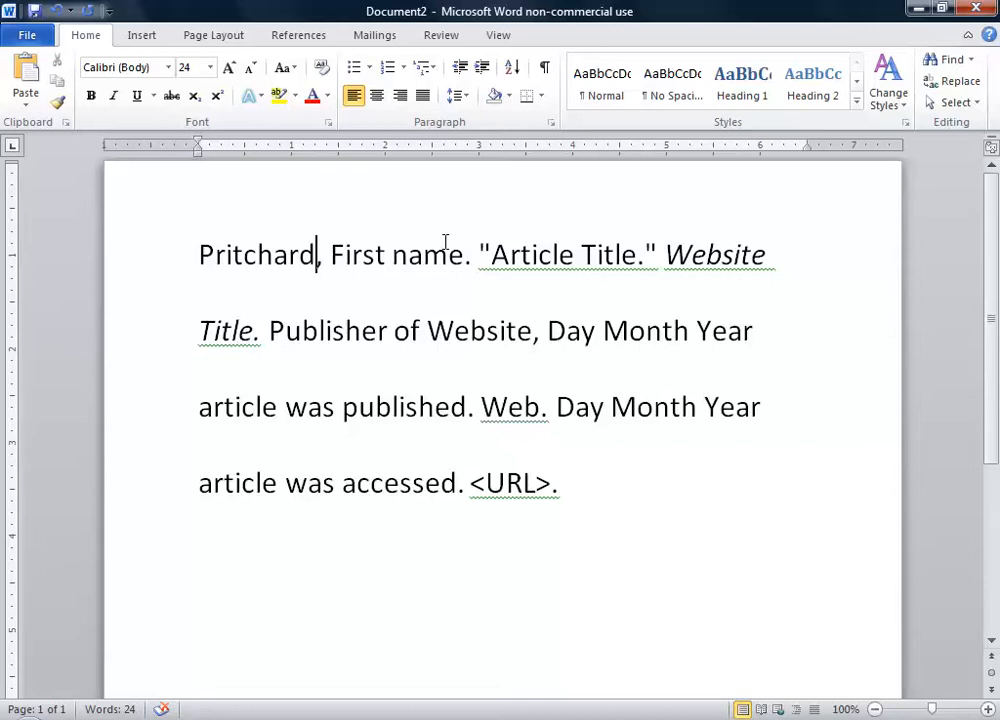
left_click_drag(463, 257, 368, 265)
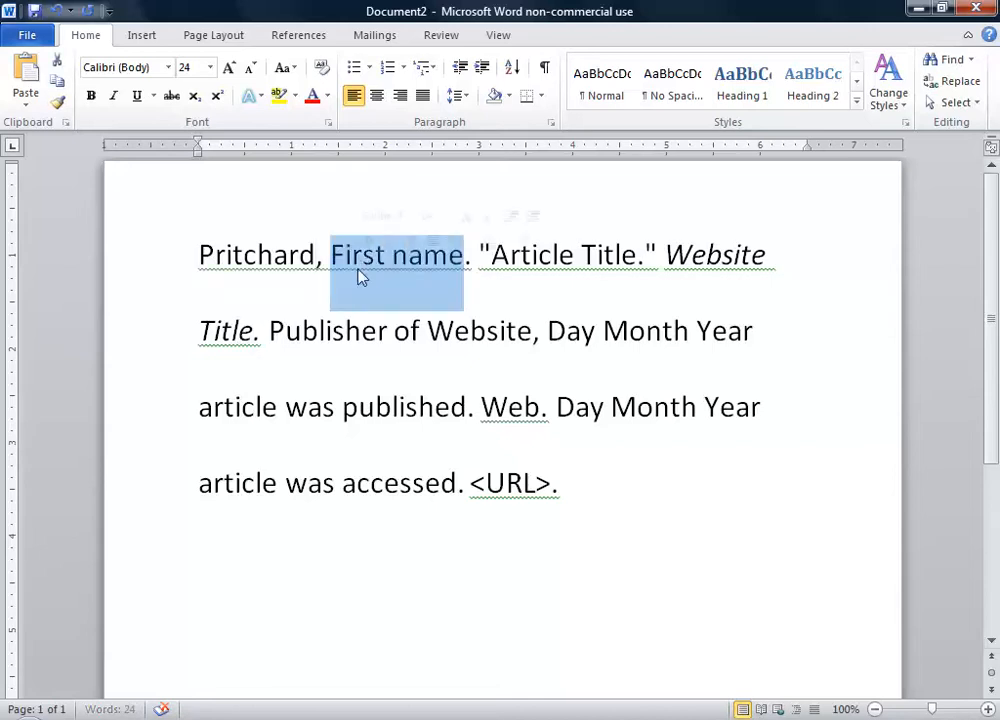
type("Joseph")
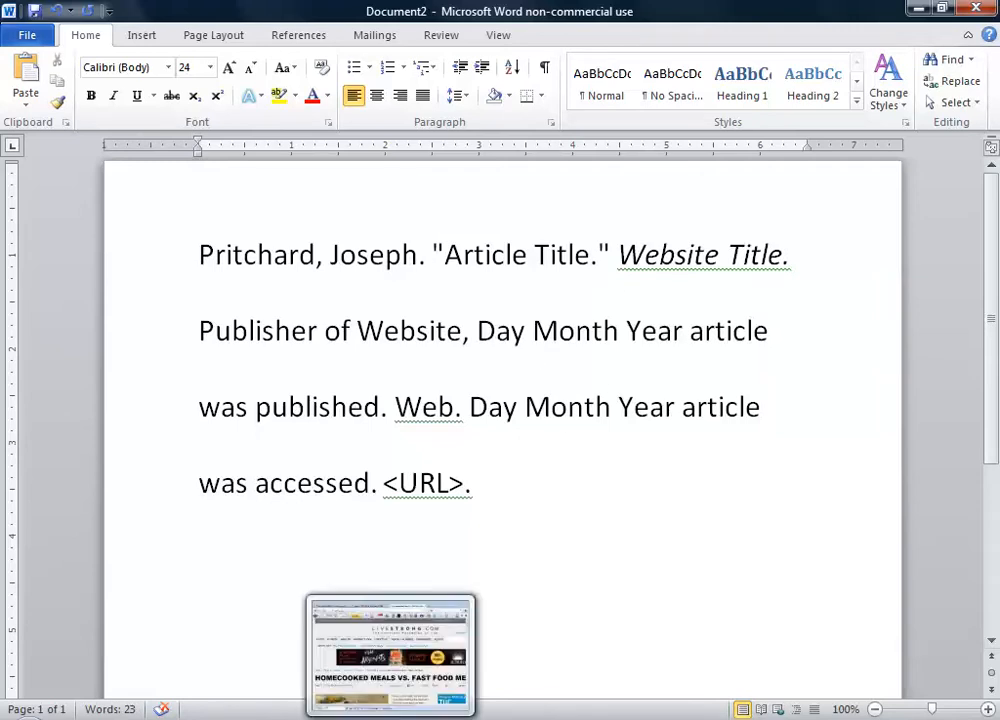
Step: Check the article's headline in Firefox and replace the article title placeholder in Word with "Home-cooked Meals vs."
left_click(391, 719)
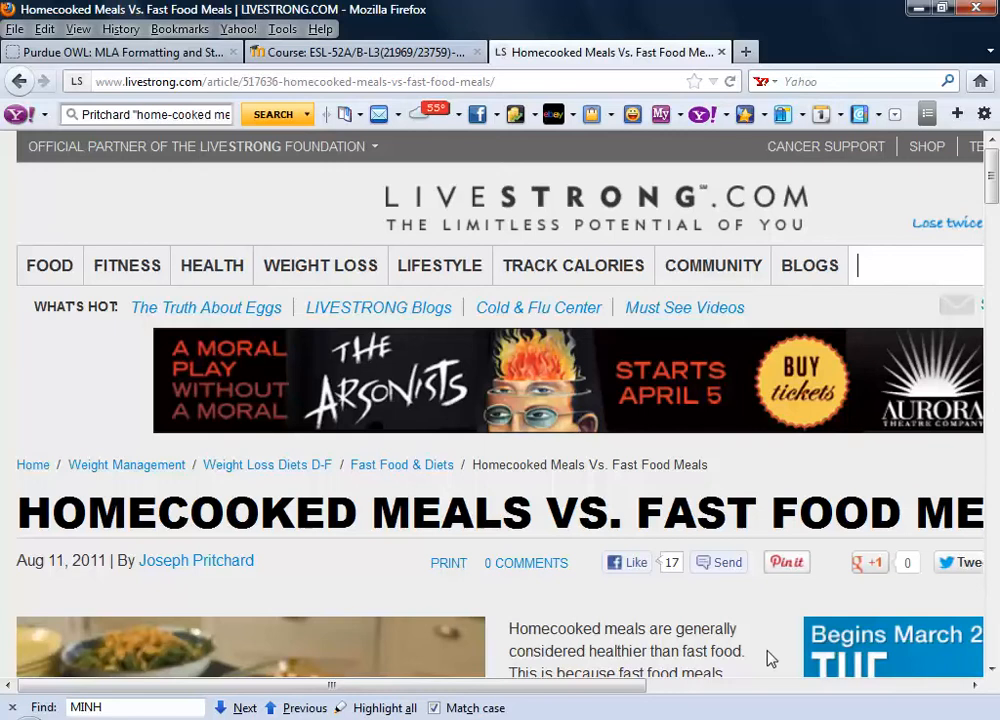
key("ctrl+minus")
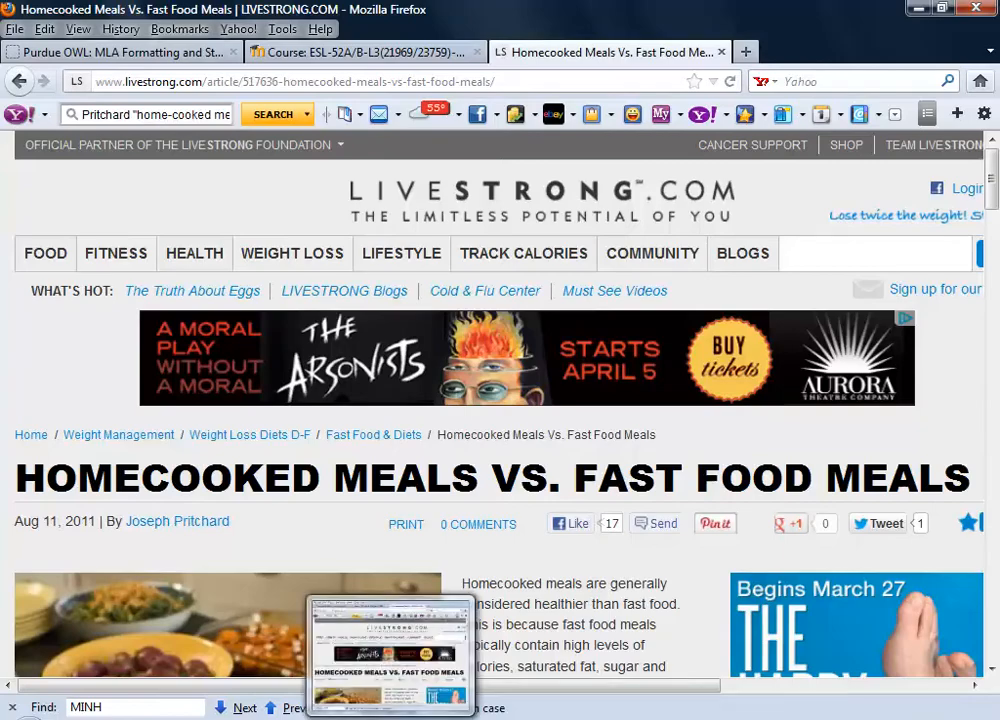
left_click(234, 719)
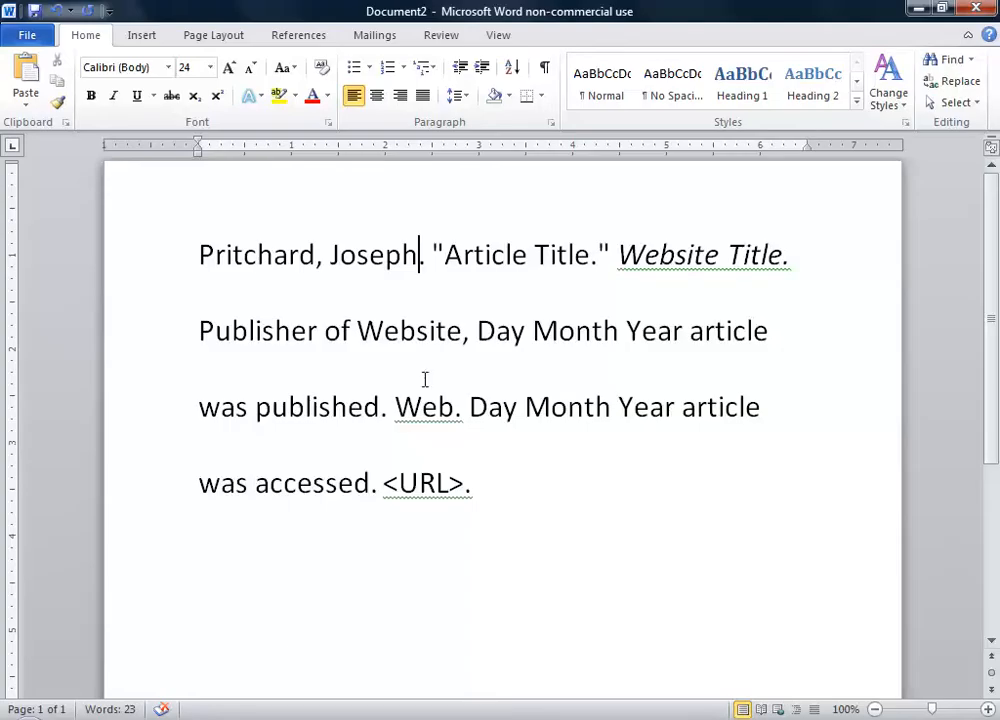
left_click_drag(591, 254, 444, 254)
type("Home")
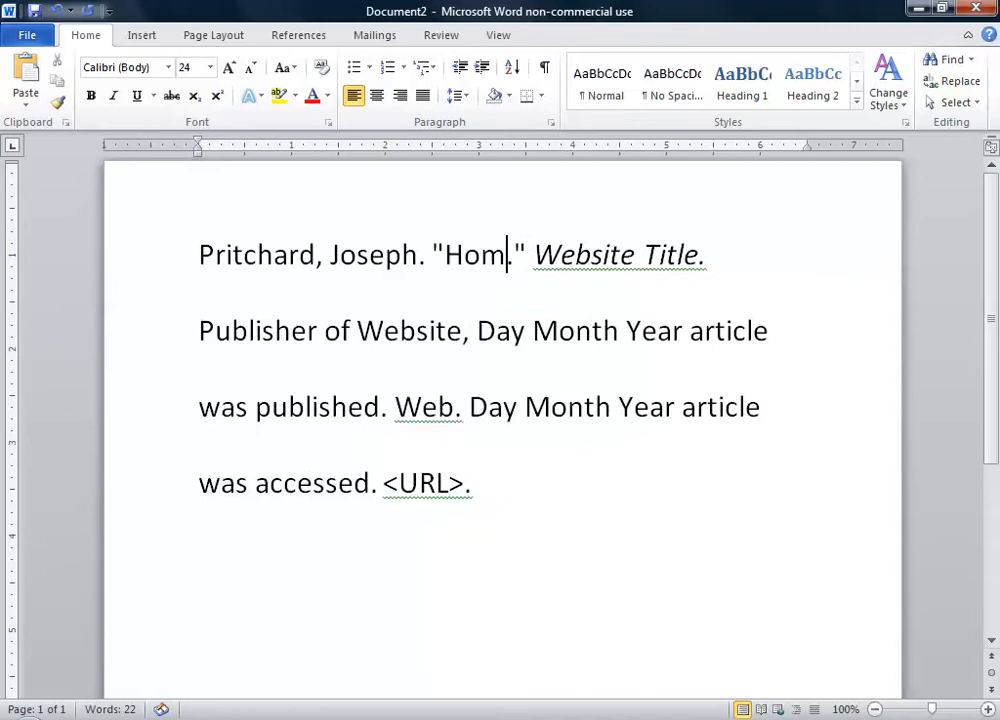
type("cooked")
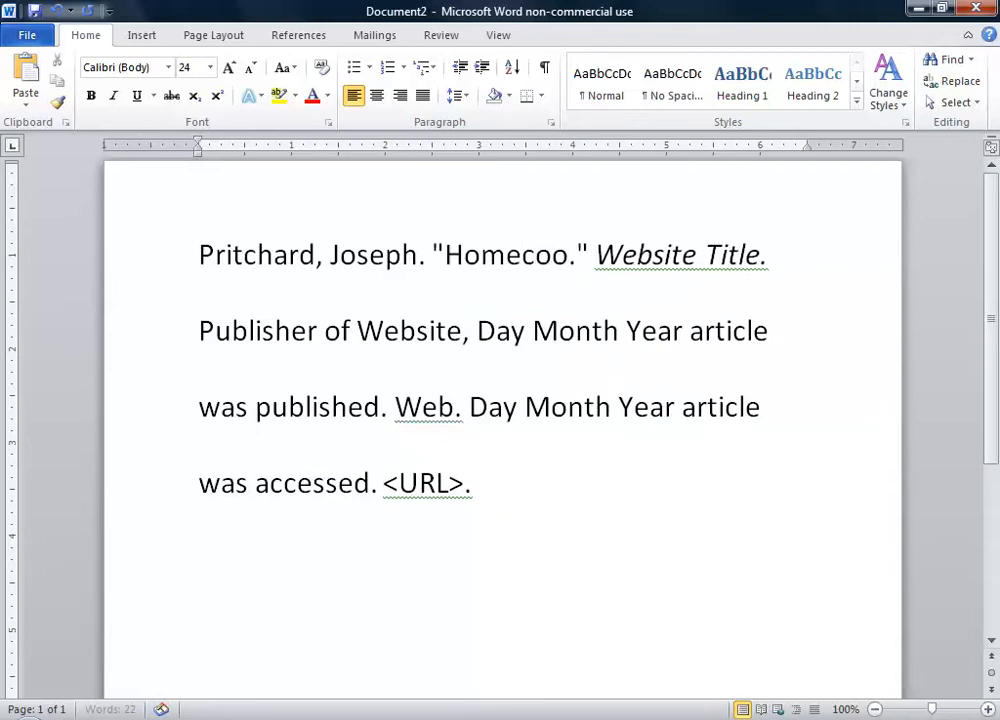
left_click(522, 256)
type("-")
left_click(628, 257)
type("Meals v")
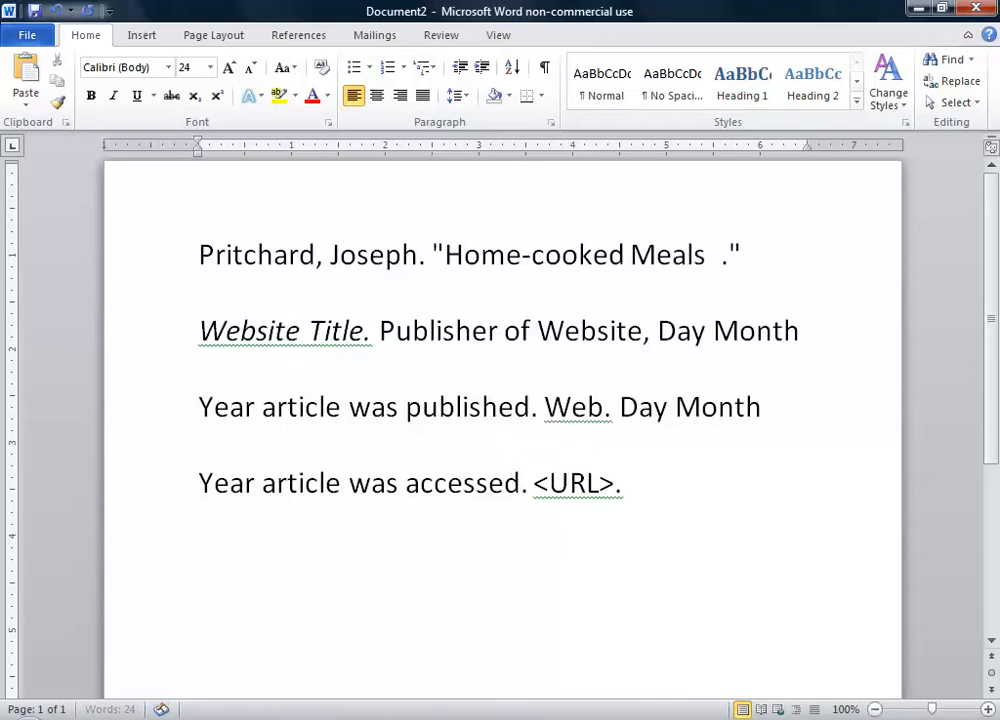
type("s.")
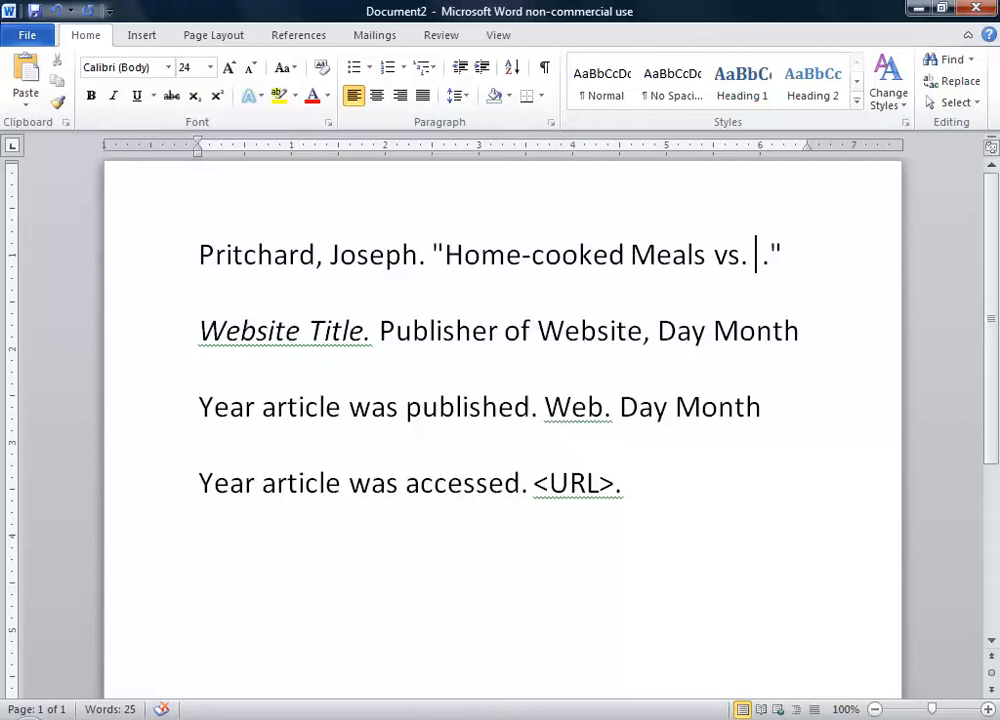
Step: Recheck the headline on the LIVESTRONG page and complete the quoted article title in Word with "Fast Food Meals"
mouse_move(547, 719)
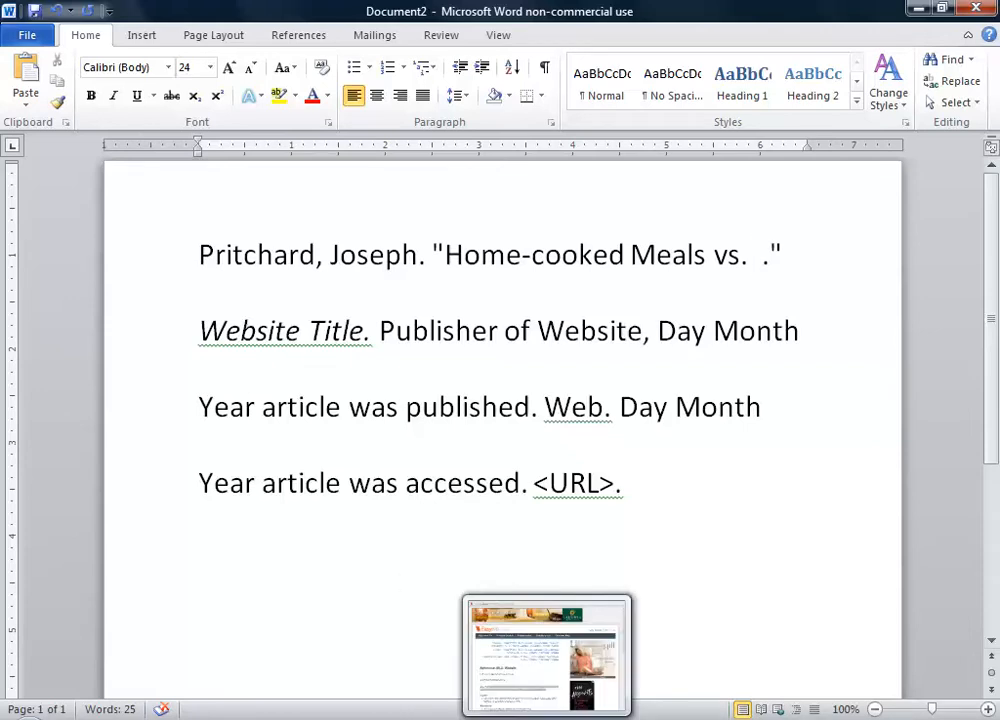
left_click(547, 655)
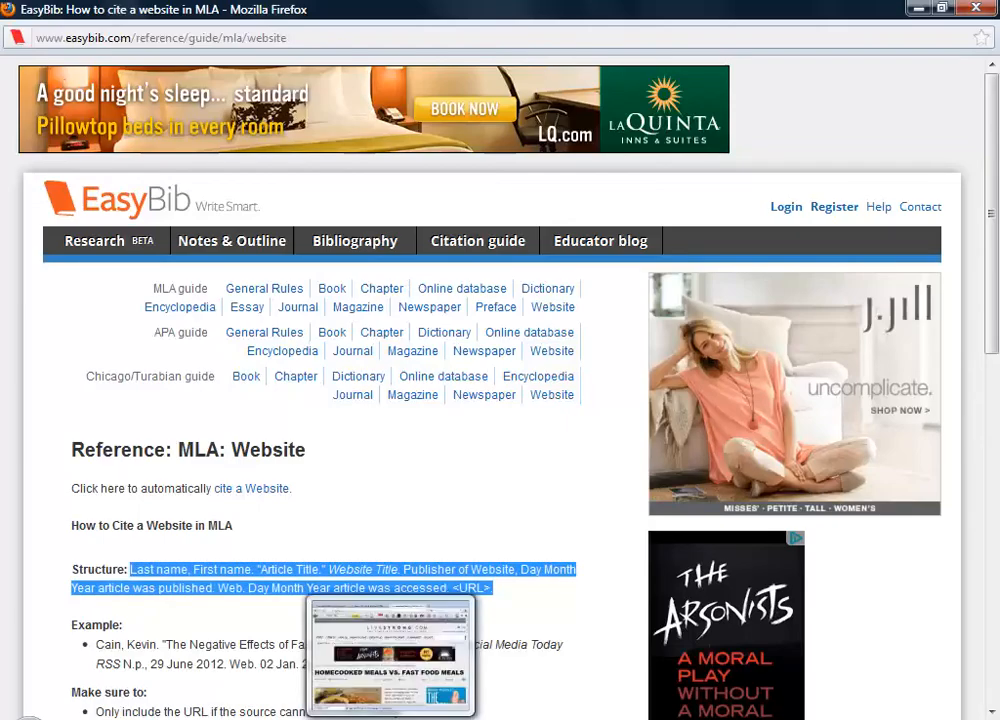
left_click(392, 719)
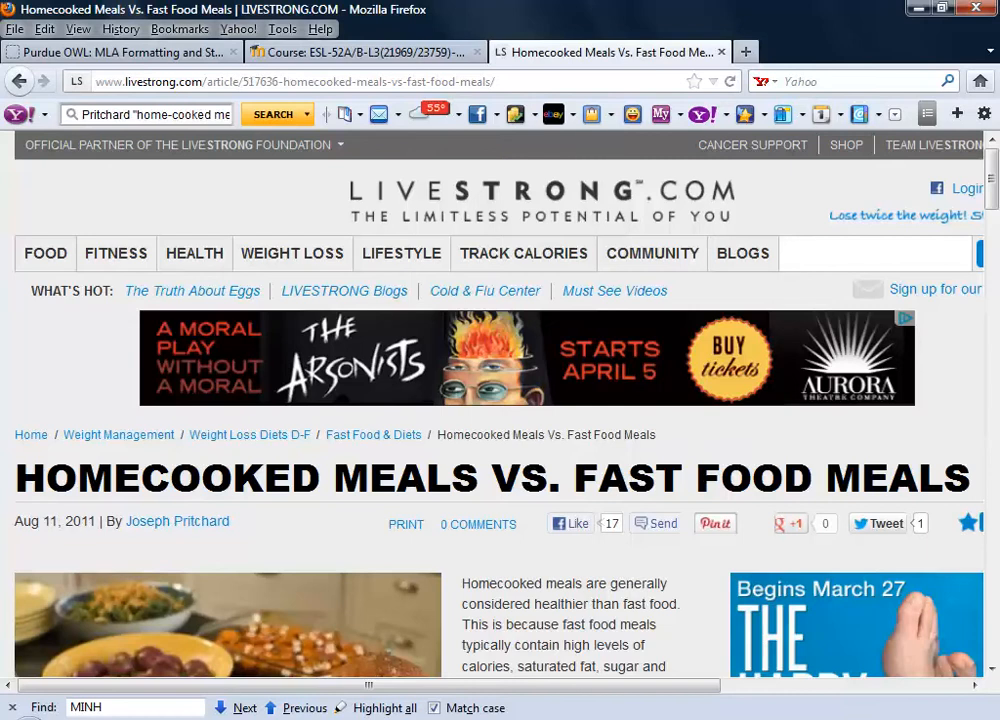
mouse_move(234, 719)
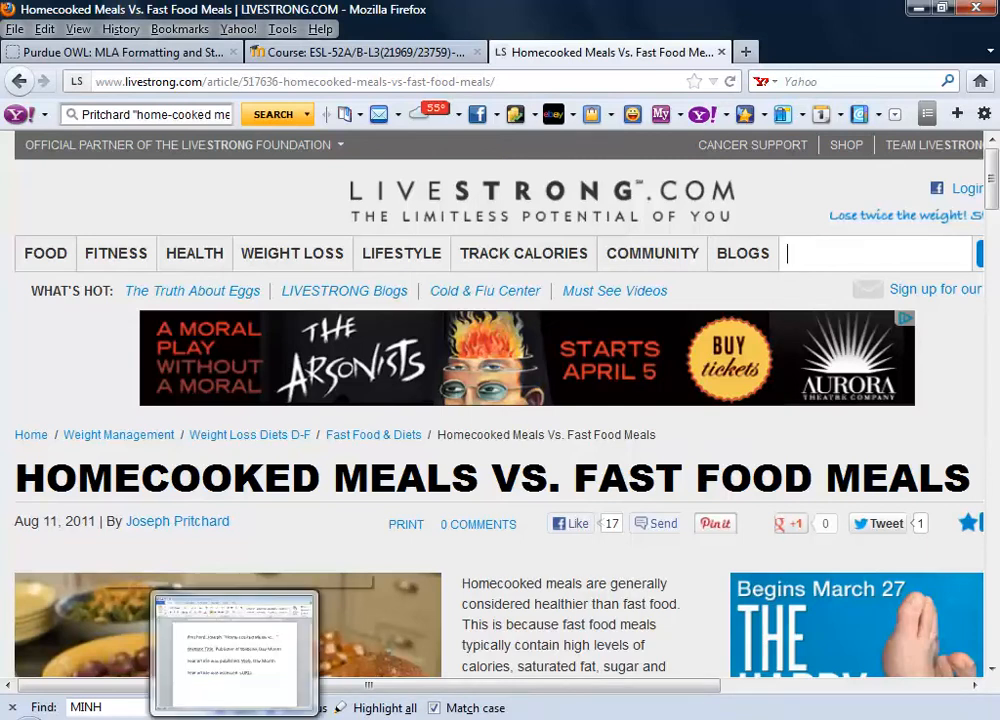
left_click(234, 719)
type("Fast Food ")
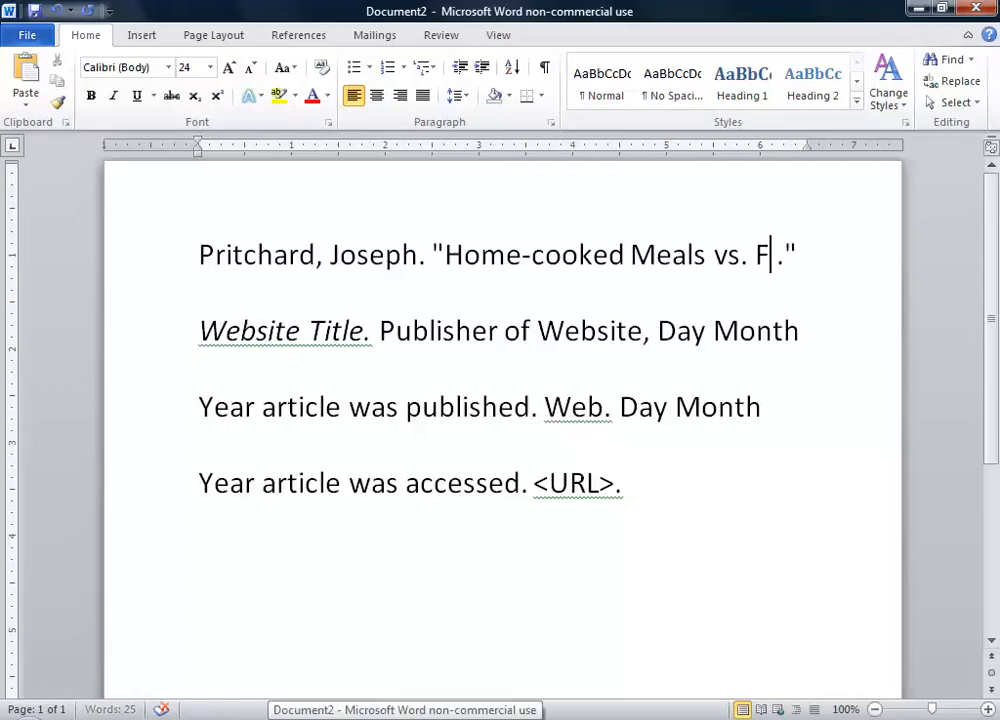
type("Meals .\" Website Title. Publisher of")
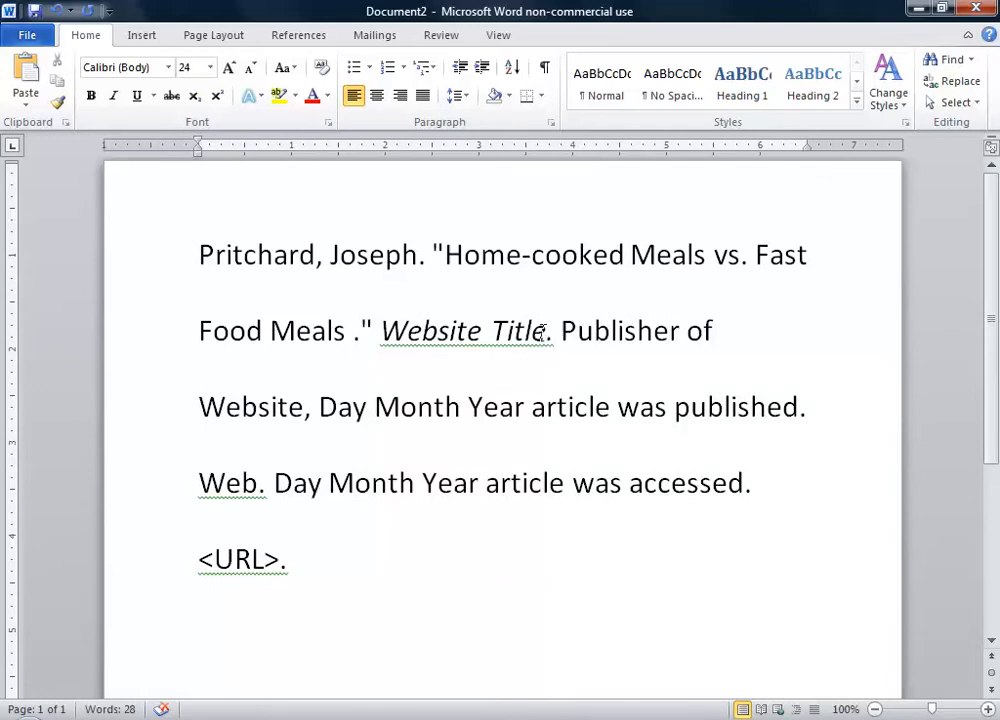
key("Delete")
key("alt+Tab")
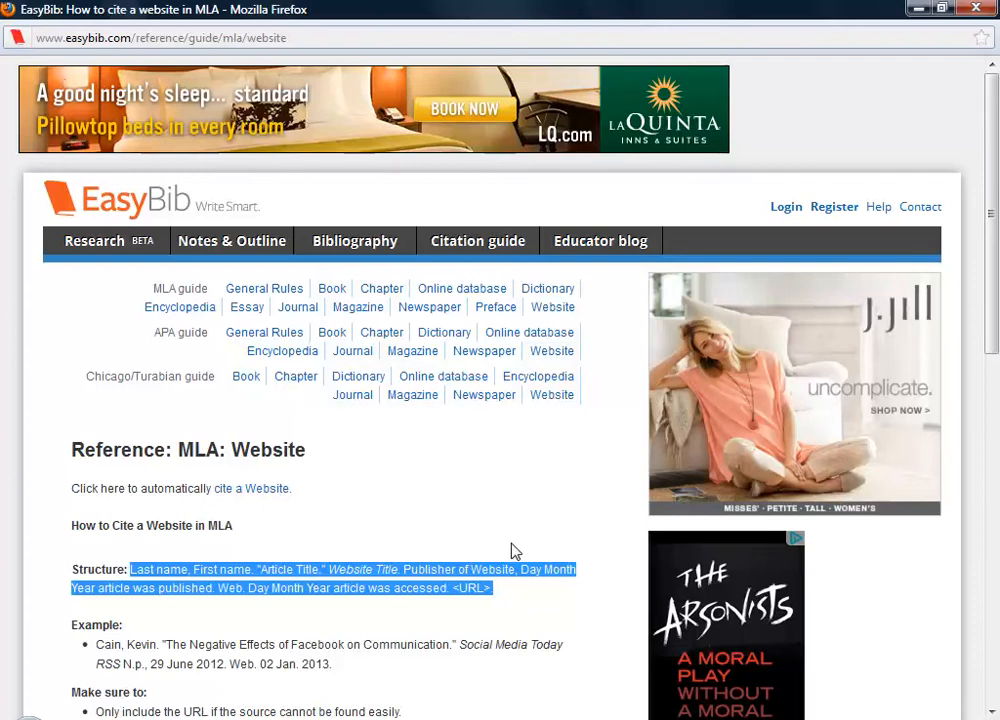
left_click(291, 38)
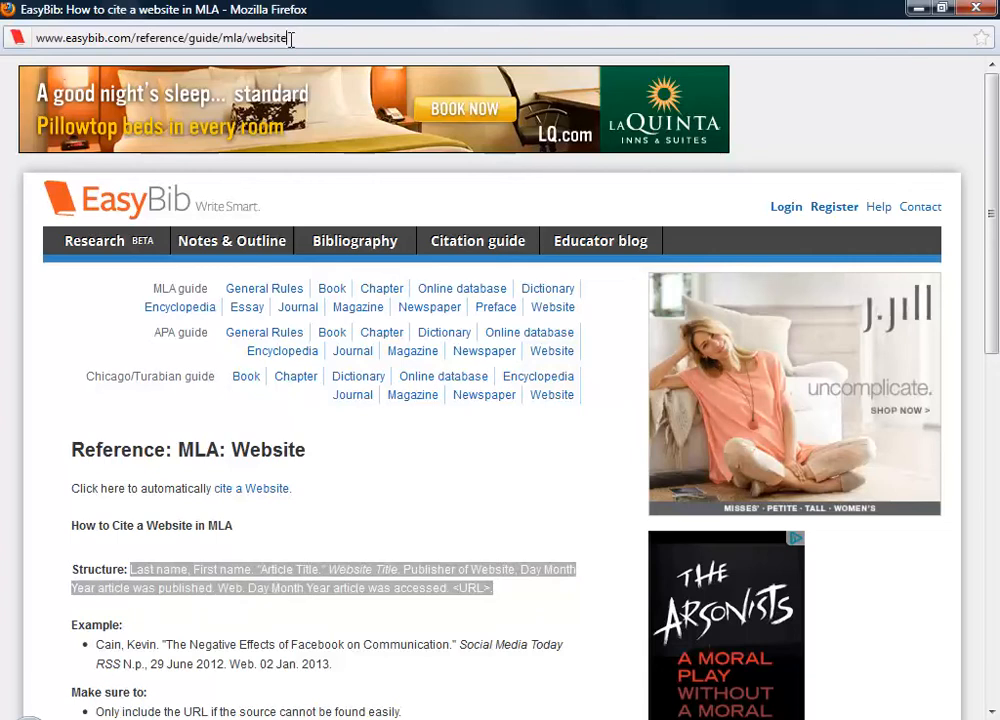
left_click(289, 38)
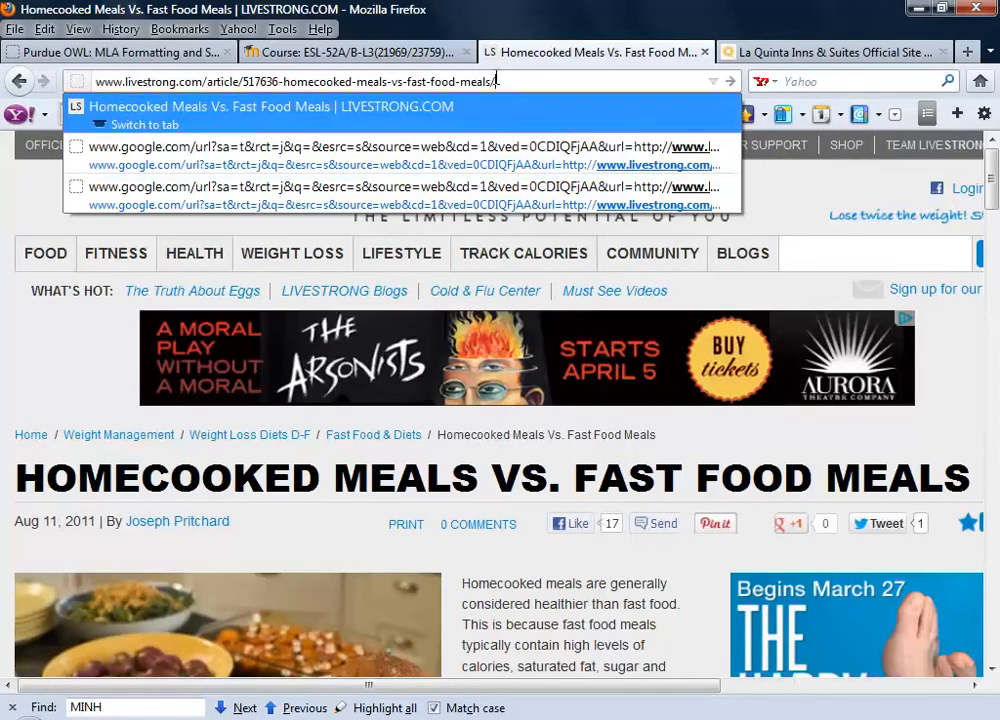
left_click(496, 81)
key("BackSpace")
key("BackSpace")
key("BackSpace")
key("BackSpace")
key("BackSpace")
key("BackSpace")
key("BackSpace")
key("BackSpace")
key("BackSpace")
key("BackSpace")
key("BackSpace")
key("BackSpace")
key("BackSpace")
key("BackSpace")
key("BackSpace")
key("BackSpace")
key("BackSpace")
key("BackSpace")
key("BackSpace")
key("BackSpace")
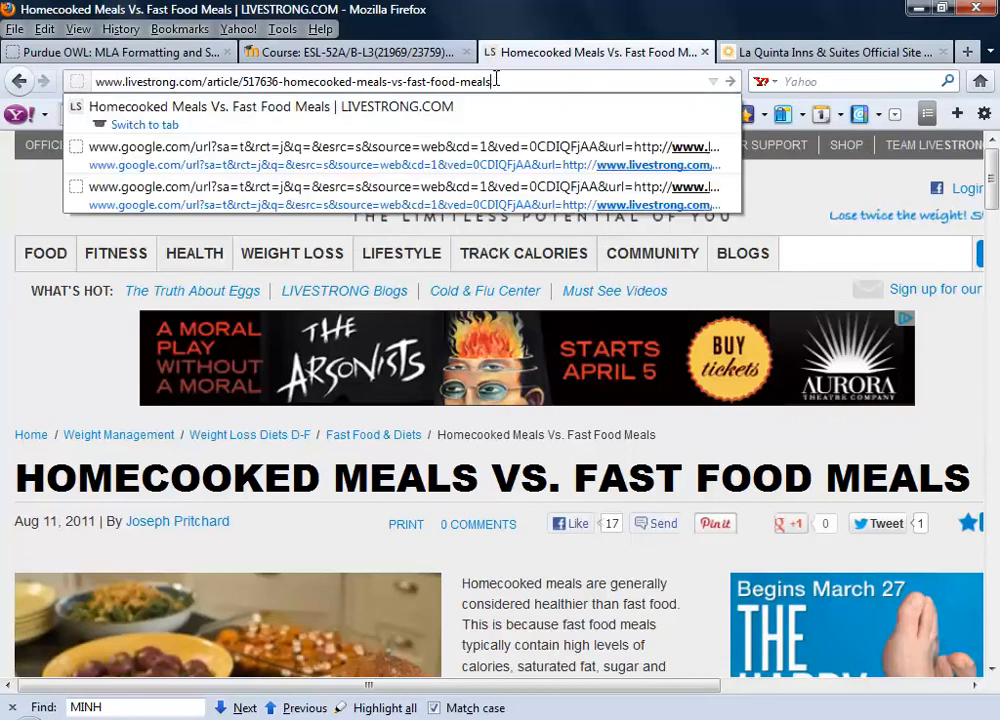
key("BackSpace")
key("BackSpace")
key("BackSpace")
key("BackSpace")
key("BackSpace")
key("BackSpace")
key("BackSpace")
key("BackSpace")
key("BackSpace")
key("BackSpace")
key("BackSpace")
key("BackSpace")
key("BackSpace")
key("BackSpace")
key("BackSpace")
key("BackSpace")
key("BackSpace")
key("BackSpace")
key("BackSpace")
key("BackSpace")
key("BackSpace")
key("BackSpace")
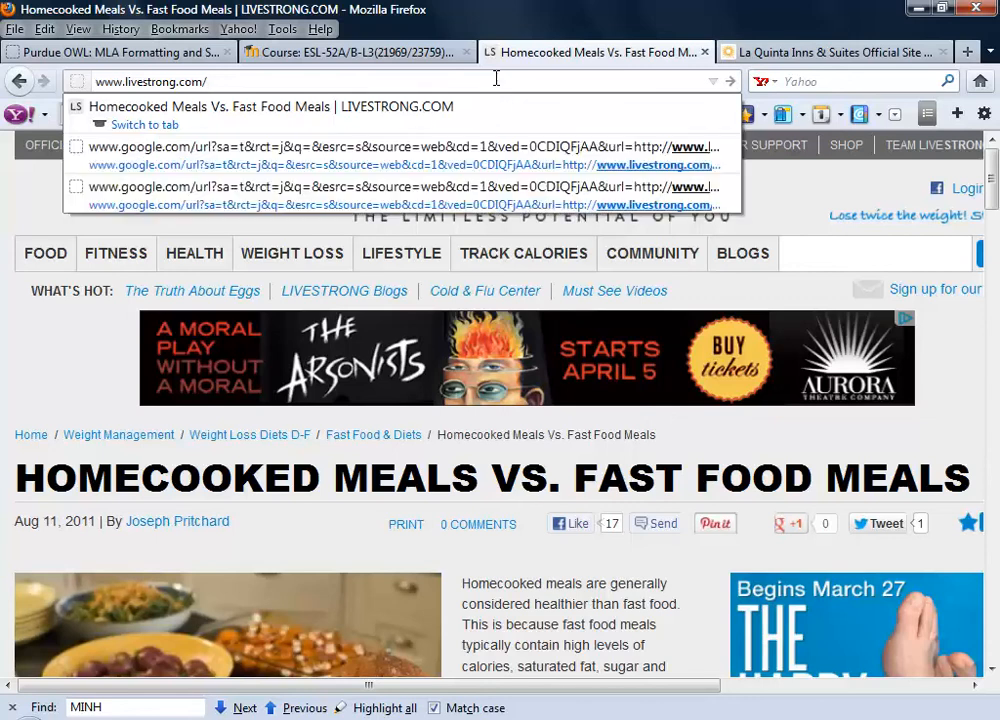
key("Return")
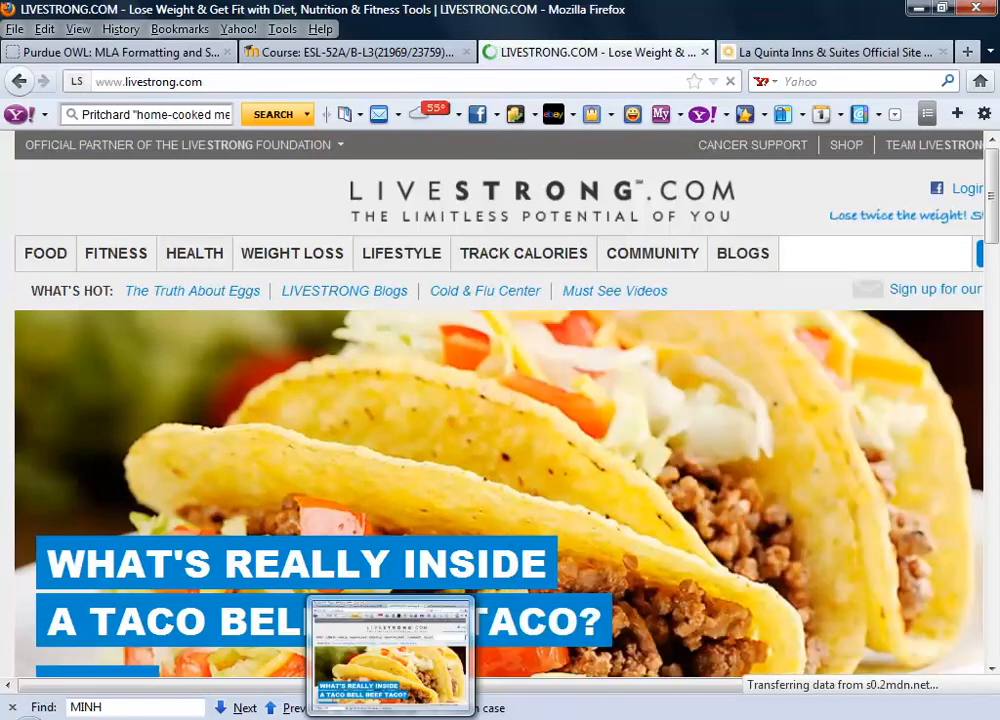
Step: Switch to Word and replace the italic website title placeholder in the citation with "Livestrong.com"
left_click(234, 718)
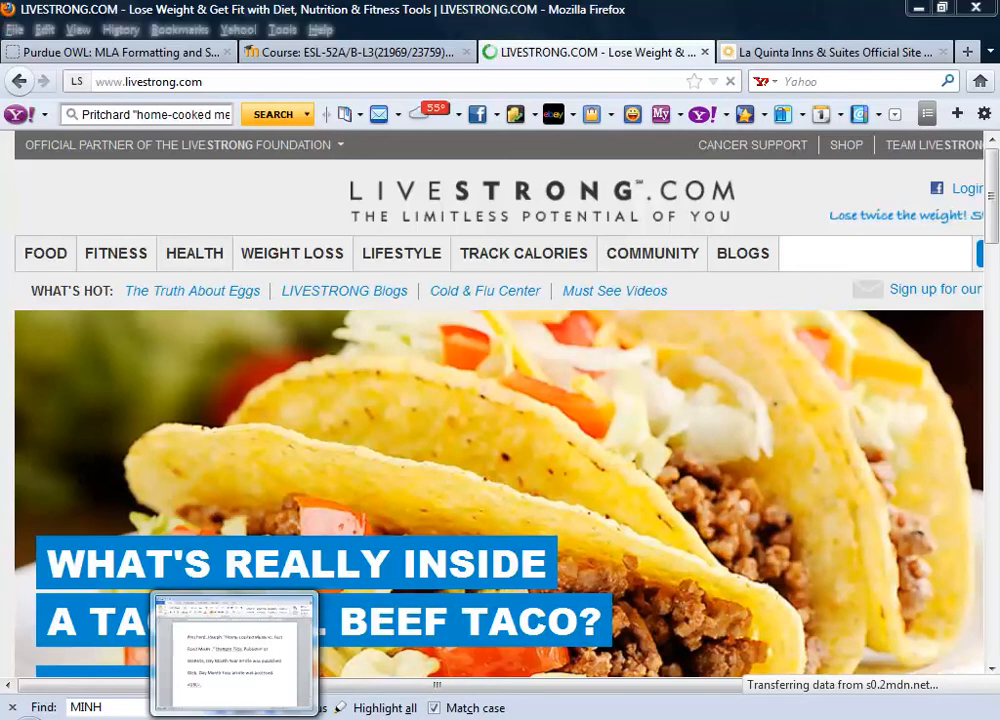
left_click(234, 650)
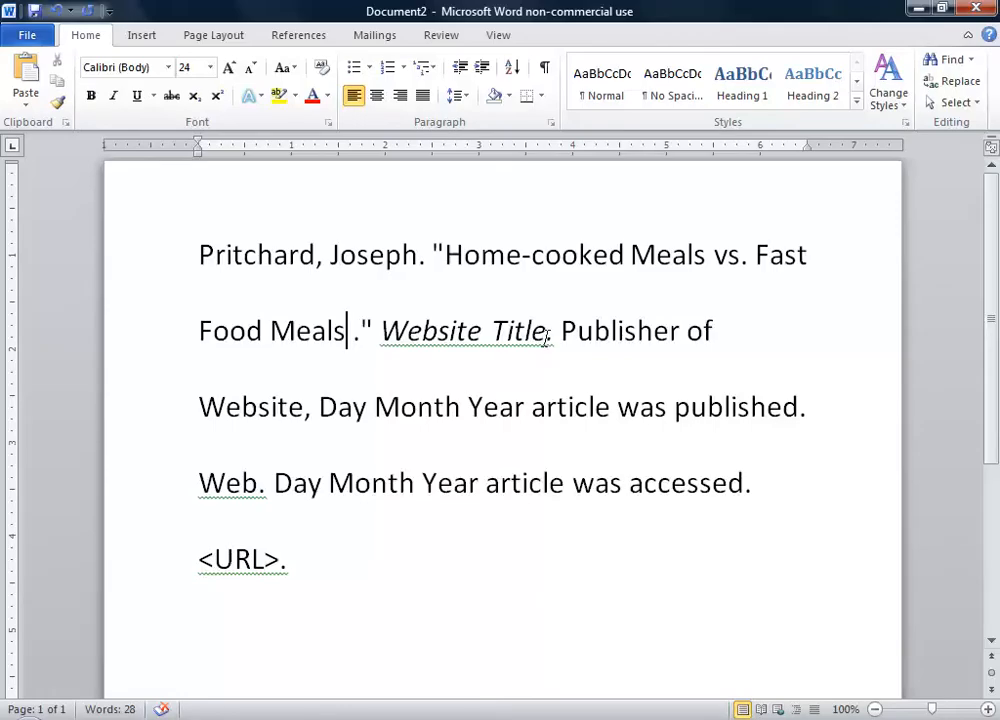
left_click_drag(548, 331, 467, 333)
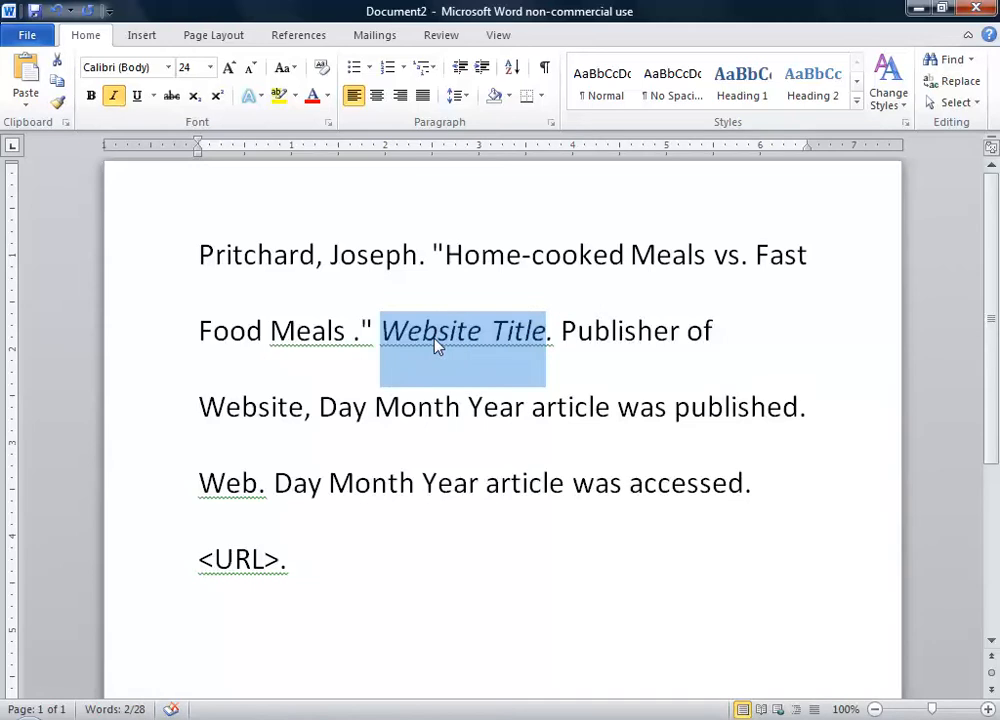
type("Li")
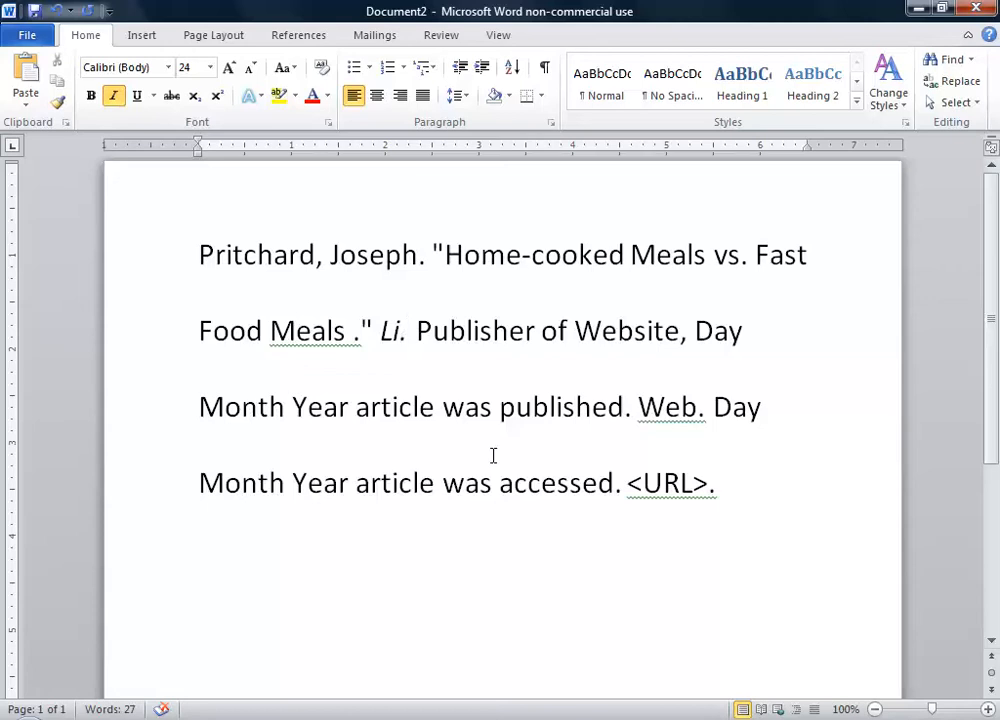
type("vestrong.com")
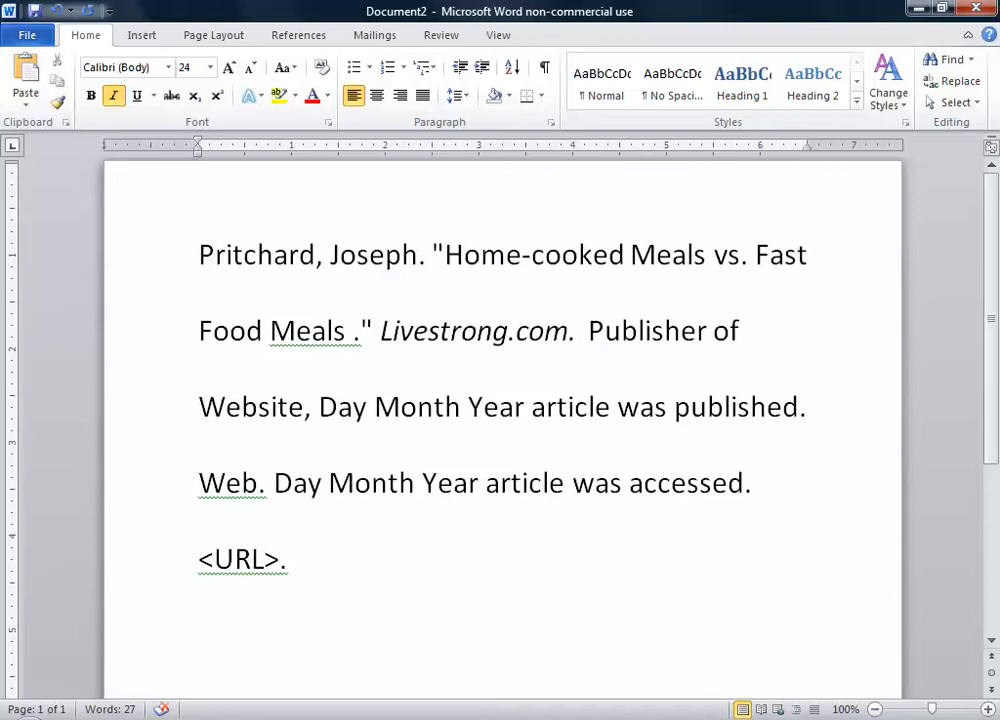
Step: Examine the LIVESTRONG homepage footer and About page in Firefox for the website's publisher, and return to the homepage
mouse_move(390, 718)
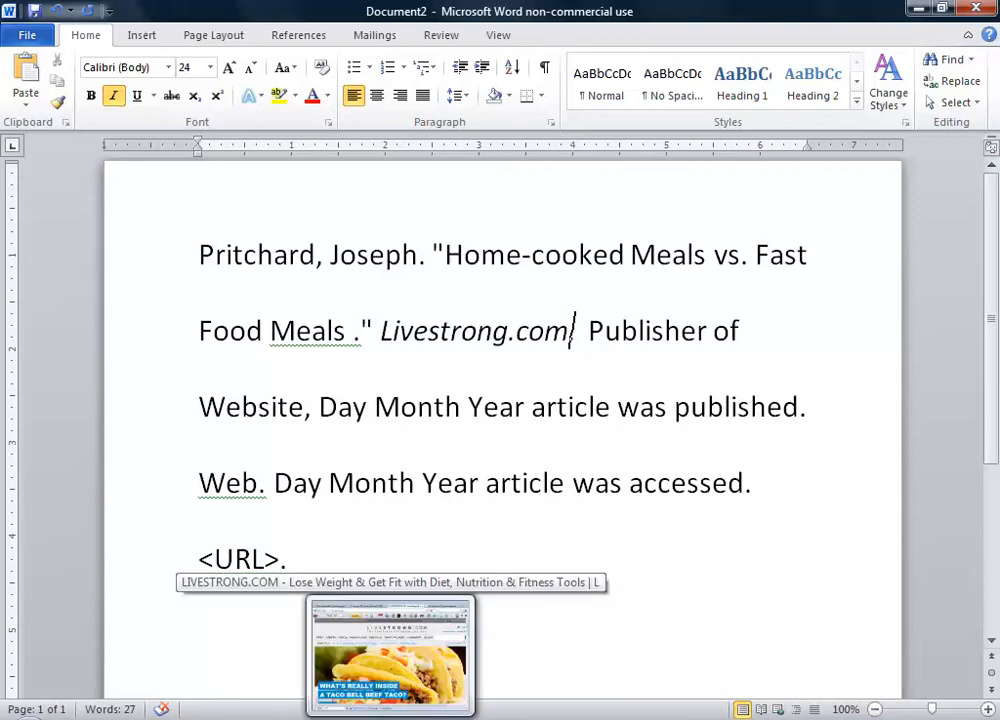
left_click(390, 718)
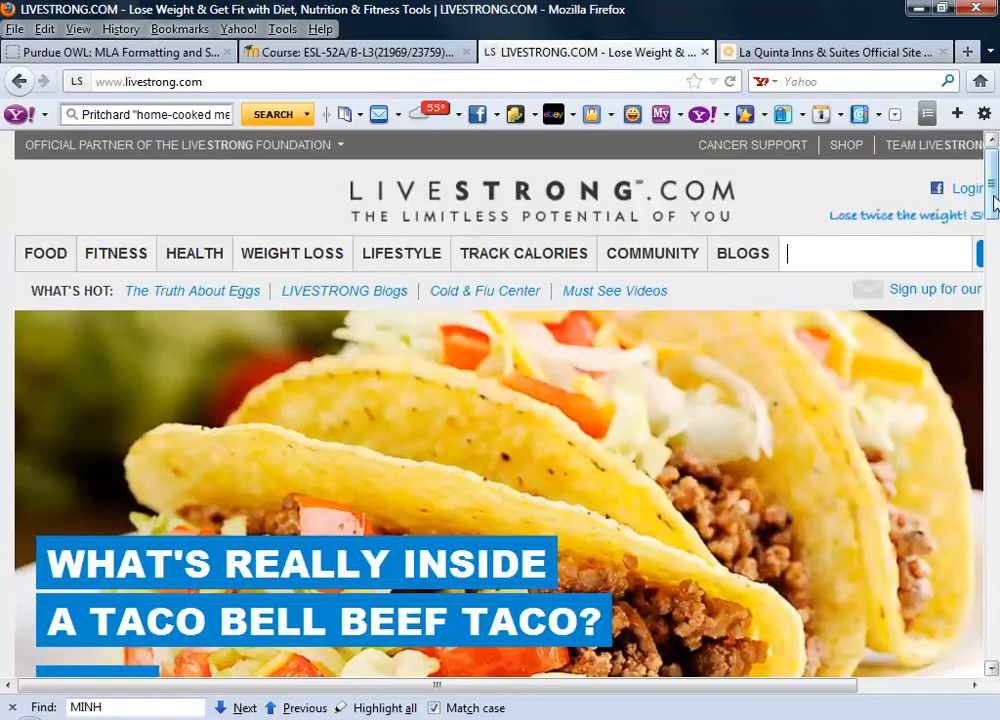
left_click_drag(995, 203, 995, 640)
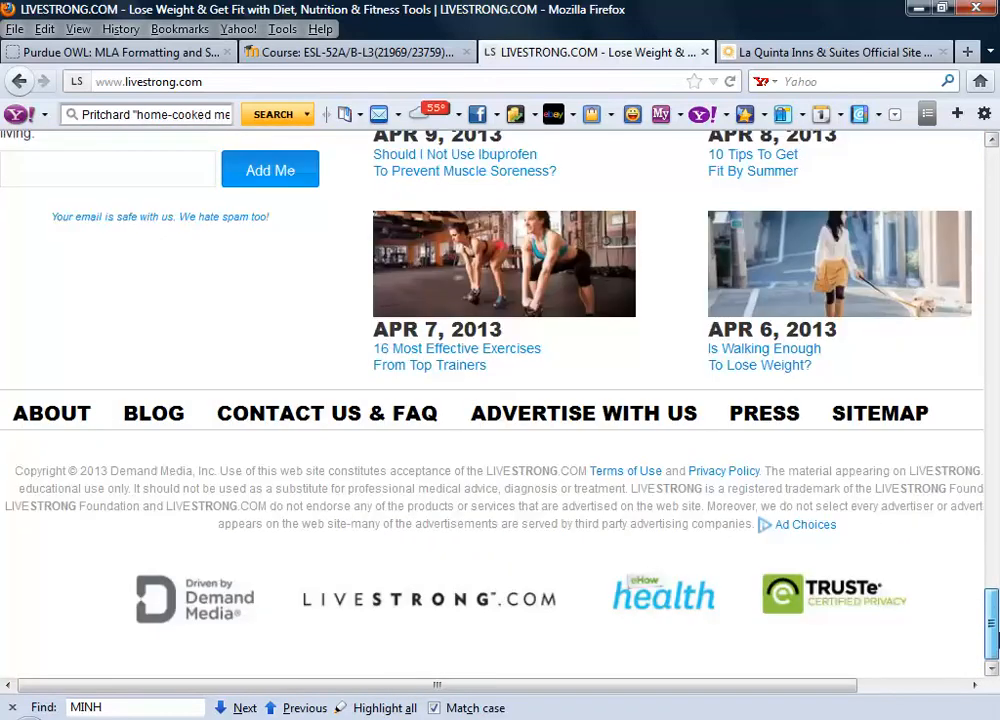
left_click(48, 418)
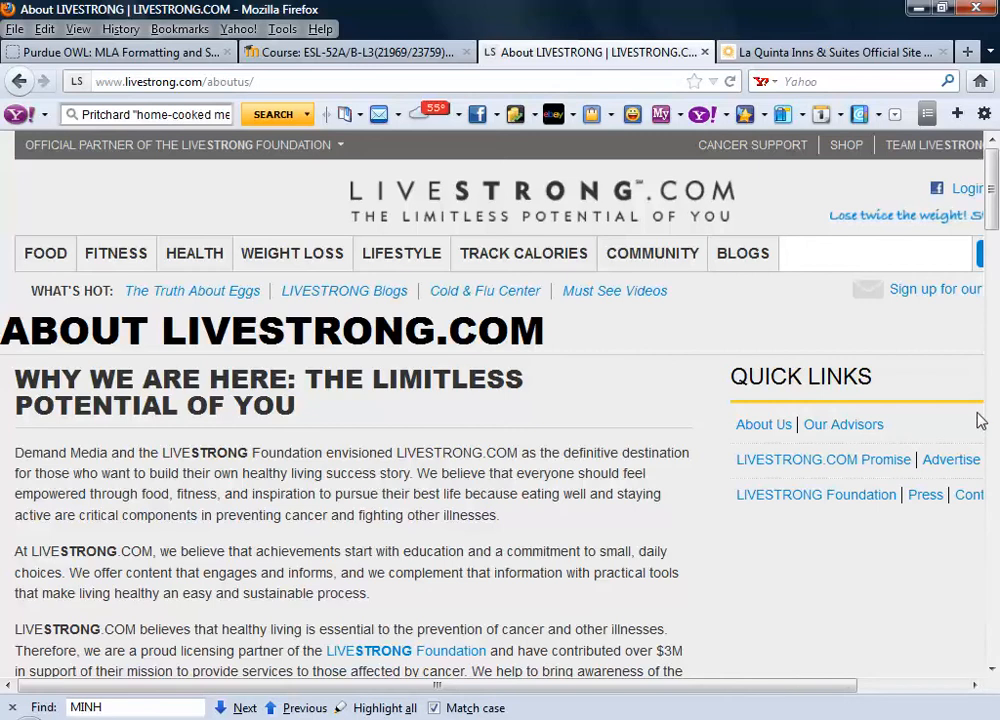
left_click_drag(996, 234, 994, 390)
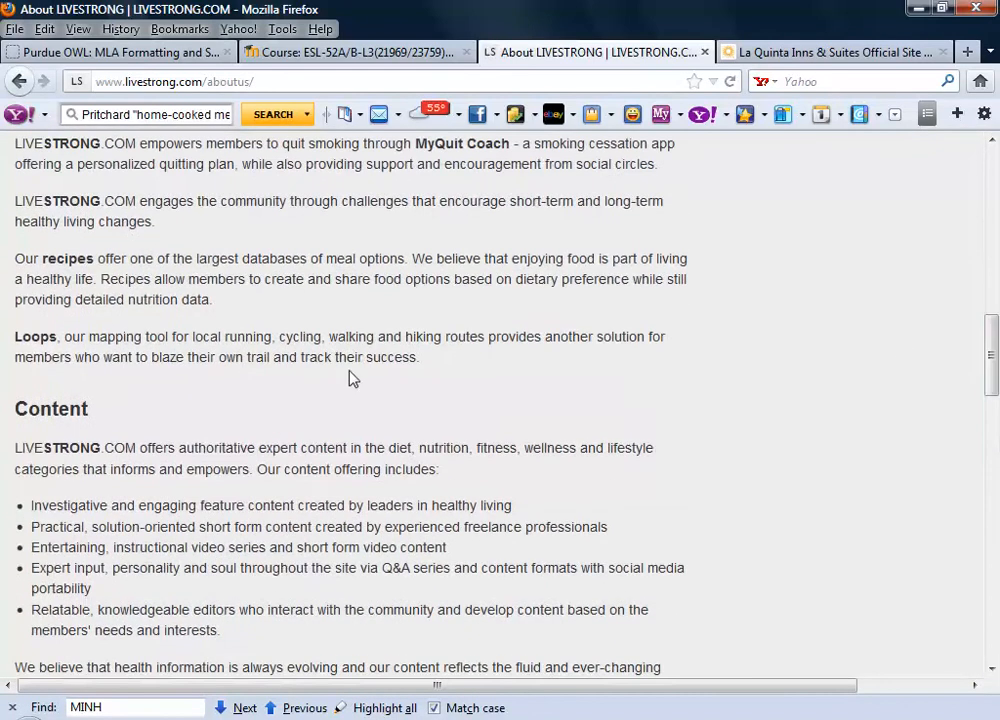
left_click(21, 83)
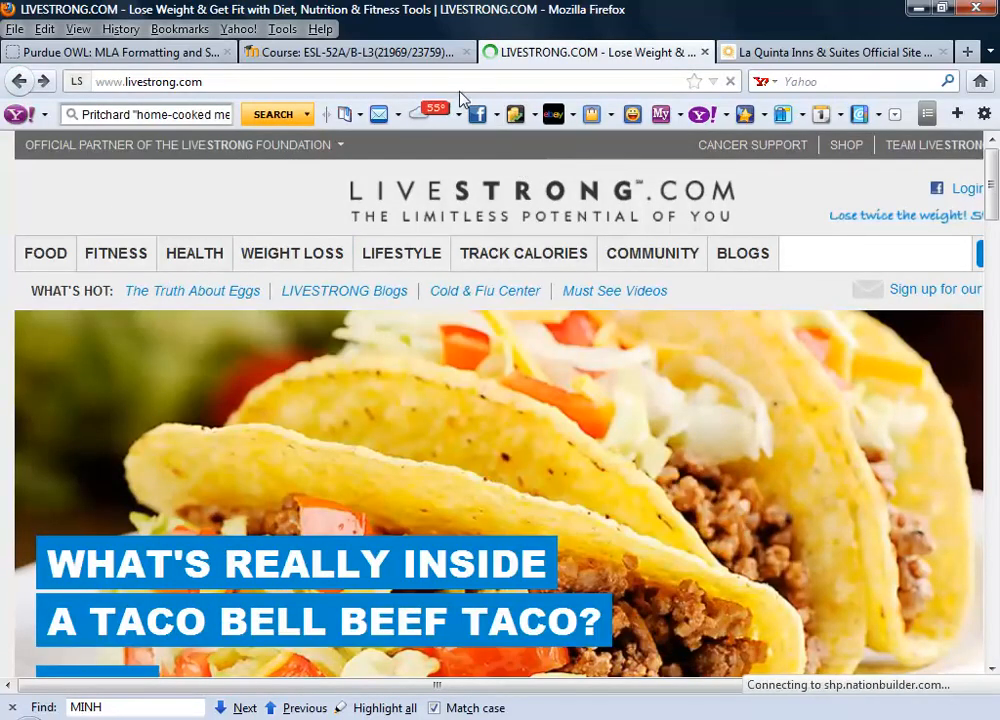
scroll(480, 241, "down", 2)
Step: Switch to Word and replace the publisher placeholder in the citation with "Livestrong Foundation"
key("alt+Tab")
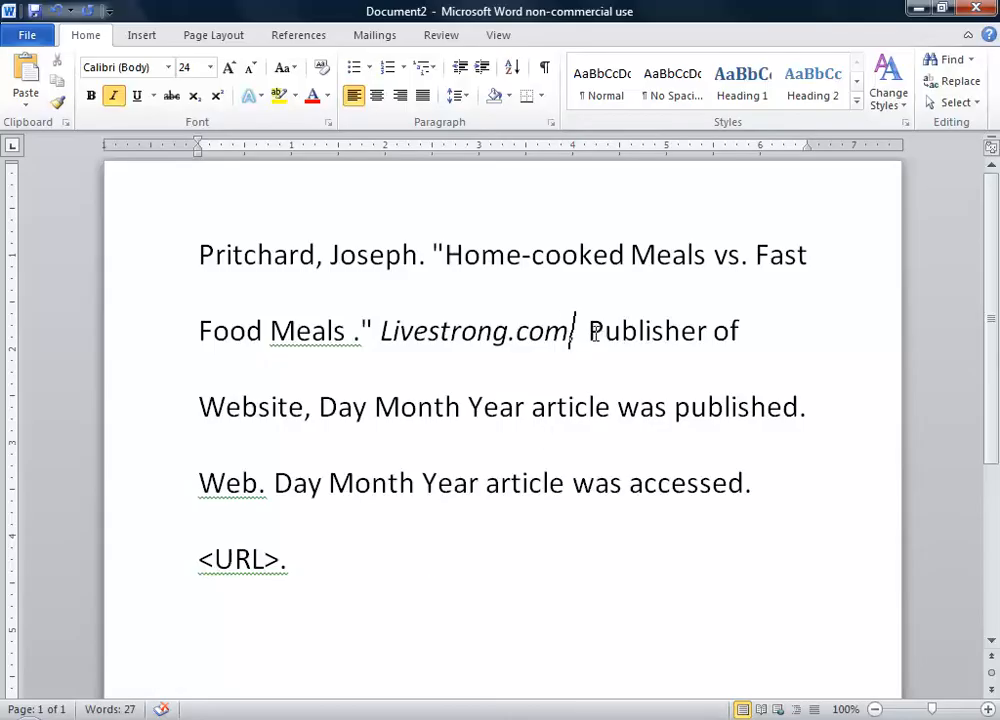
left_click_drag(600, 338, 303, 413)
type("Livest")
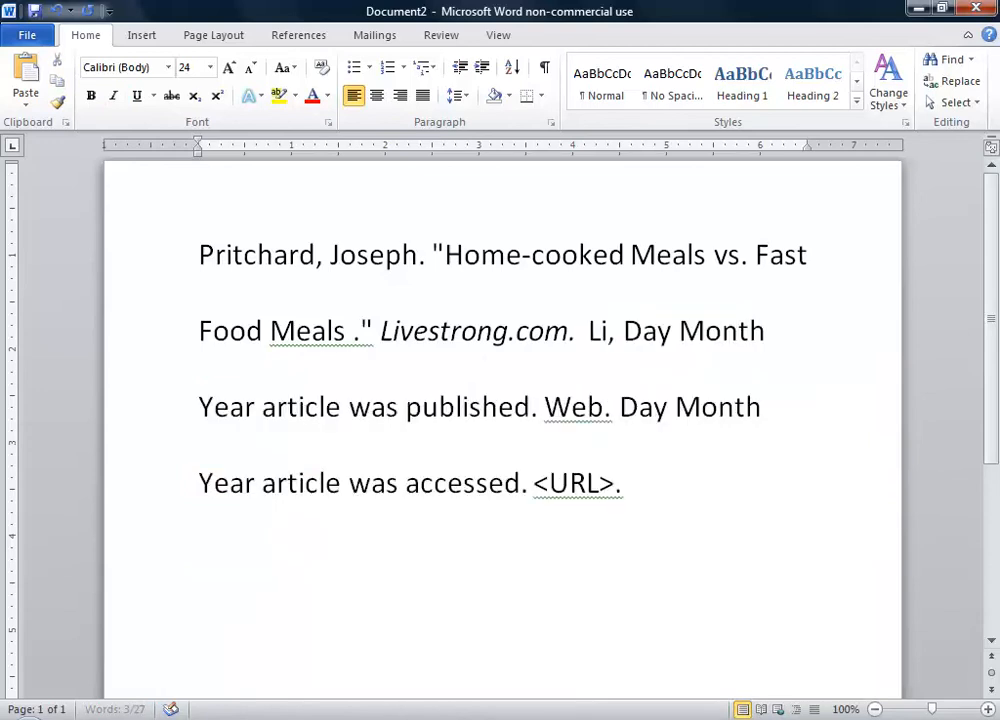
type("rong F")
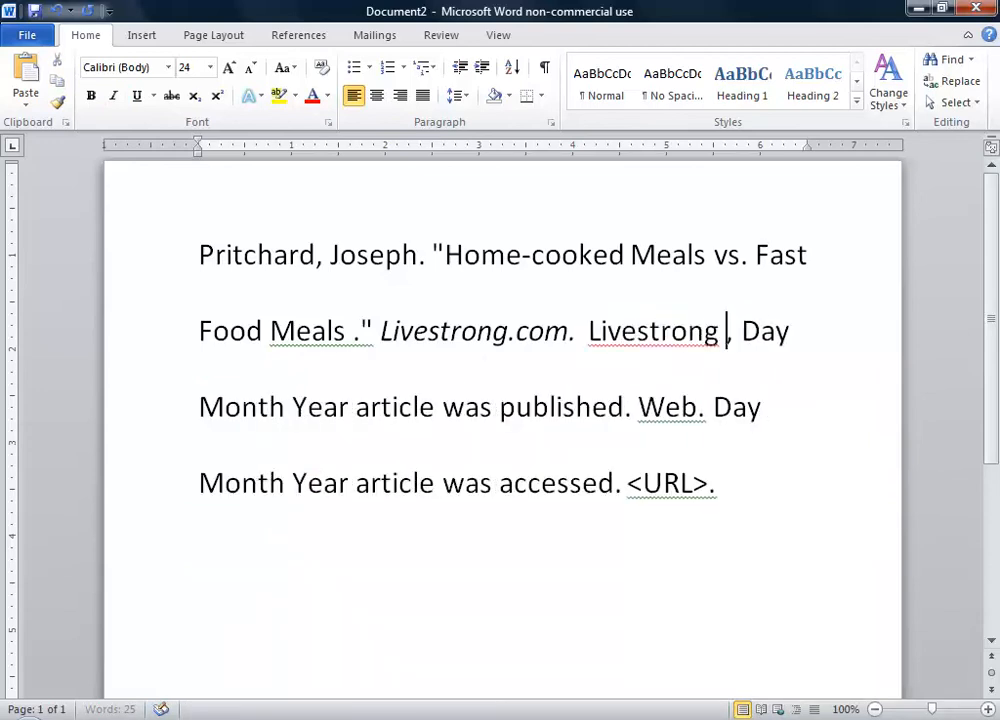
type("oundation, Day Month Year article was")
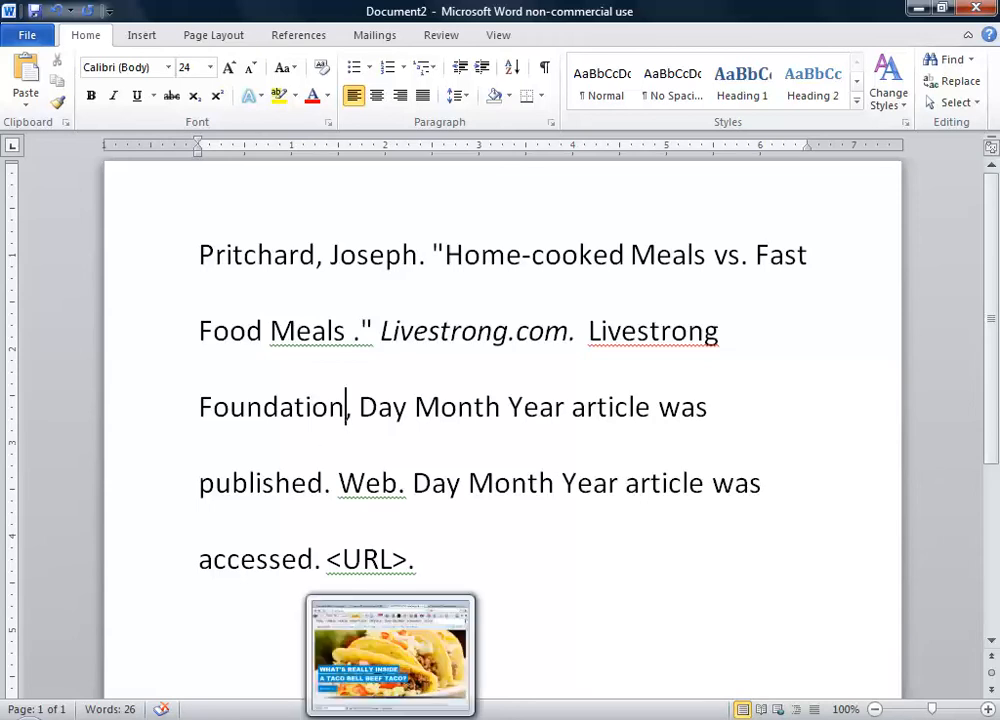
Step: Check the publication date on the LIVESTRONG article in Firefox and replace the published-date placeholder in Word with "11 August 2011"
left_click(392, 718)
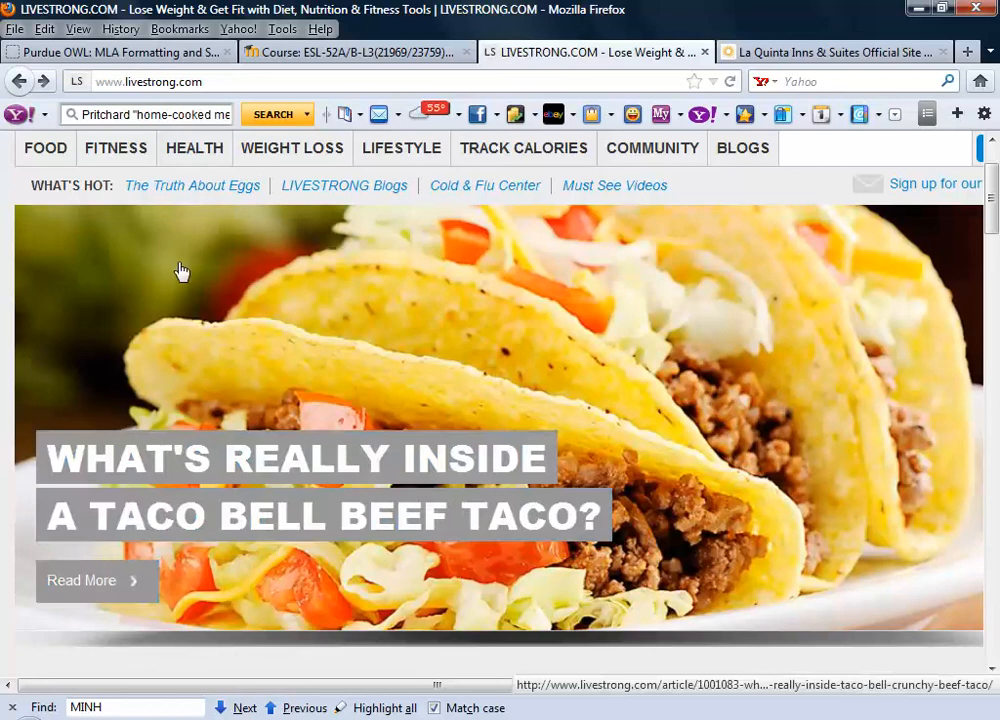
left_click(19, 88)
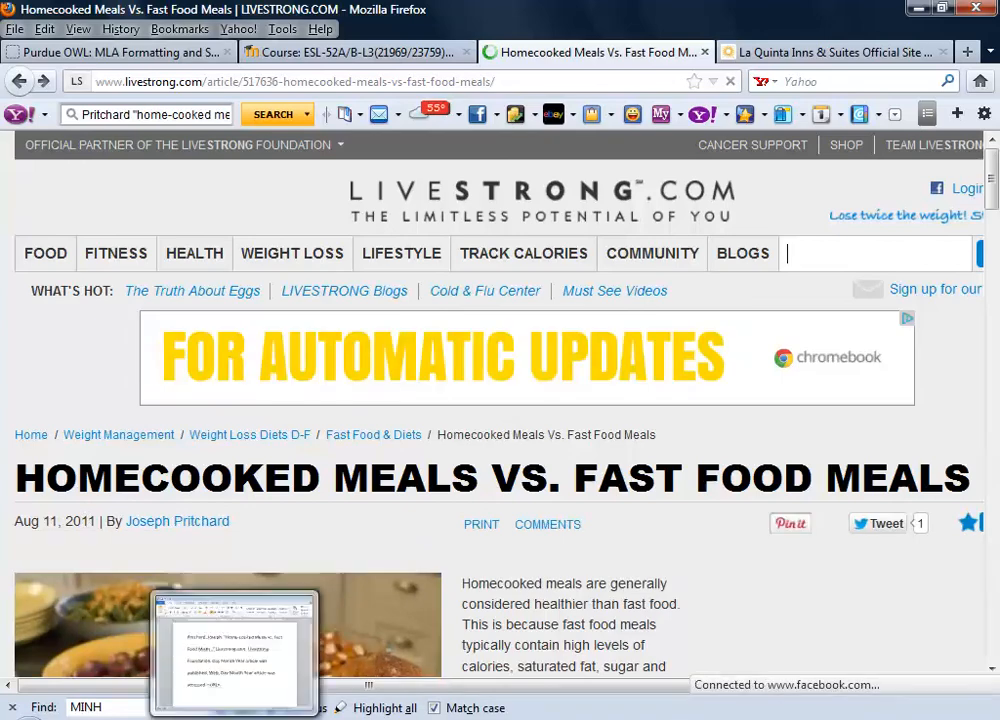
left_click(237, 718)
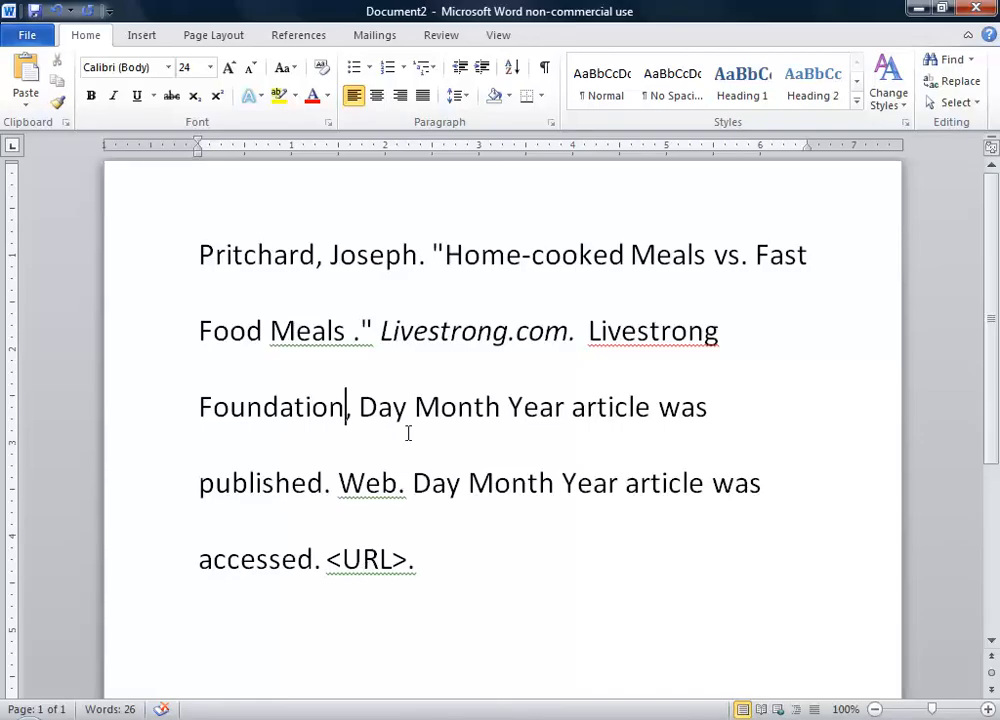
left_click_drag(556, 406, 322, 497)
type("11 ")
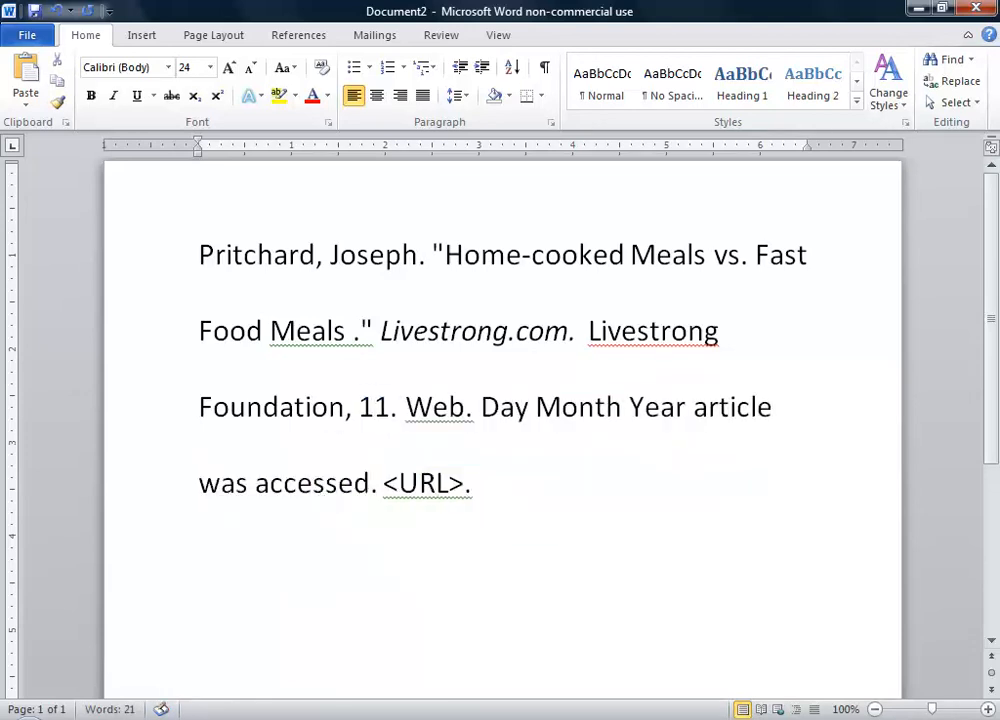
type("August ")
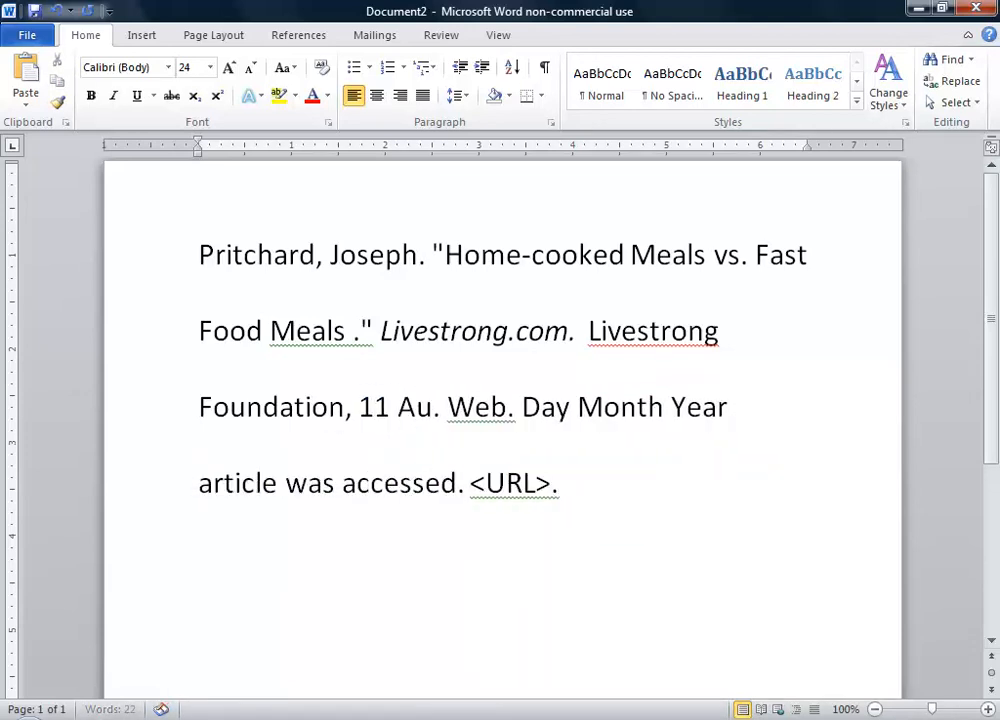
type("201")
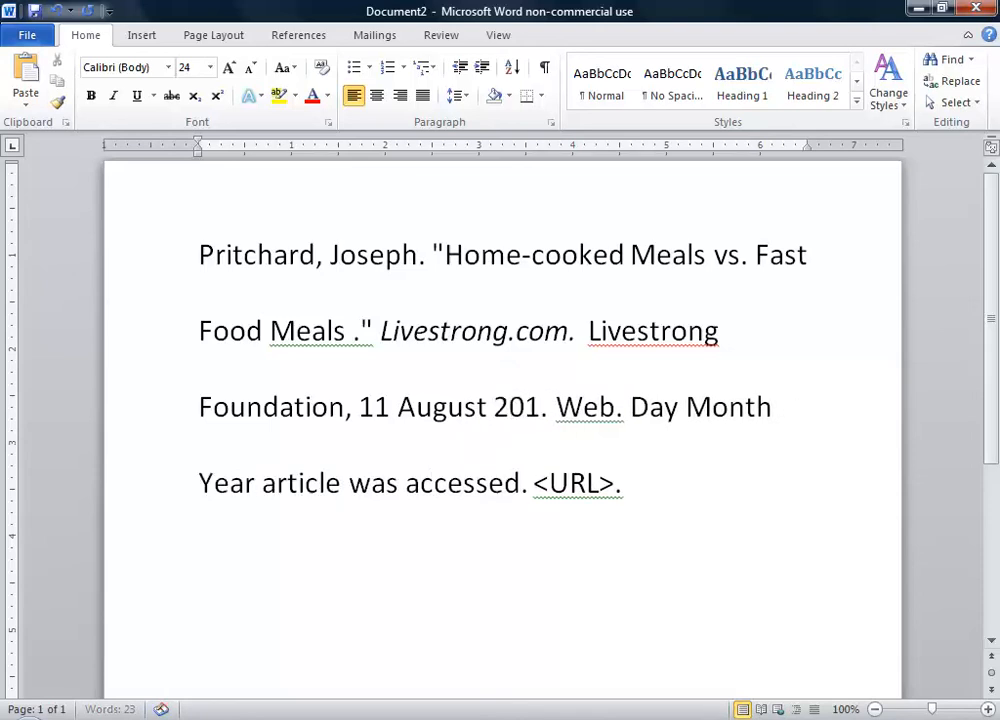
type("1")
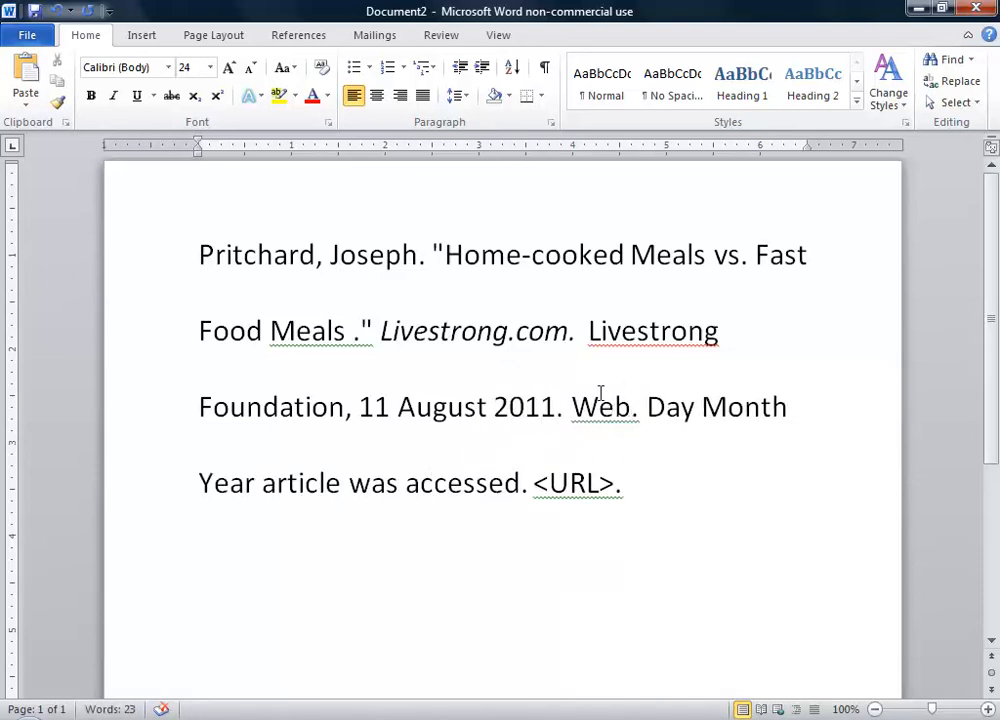
Step: Check today's date in the system calendar and replace the accessed-date placeholder in the citation with "10 April 2013"
left_click_drag(645, 407, 520, 519)
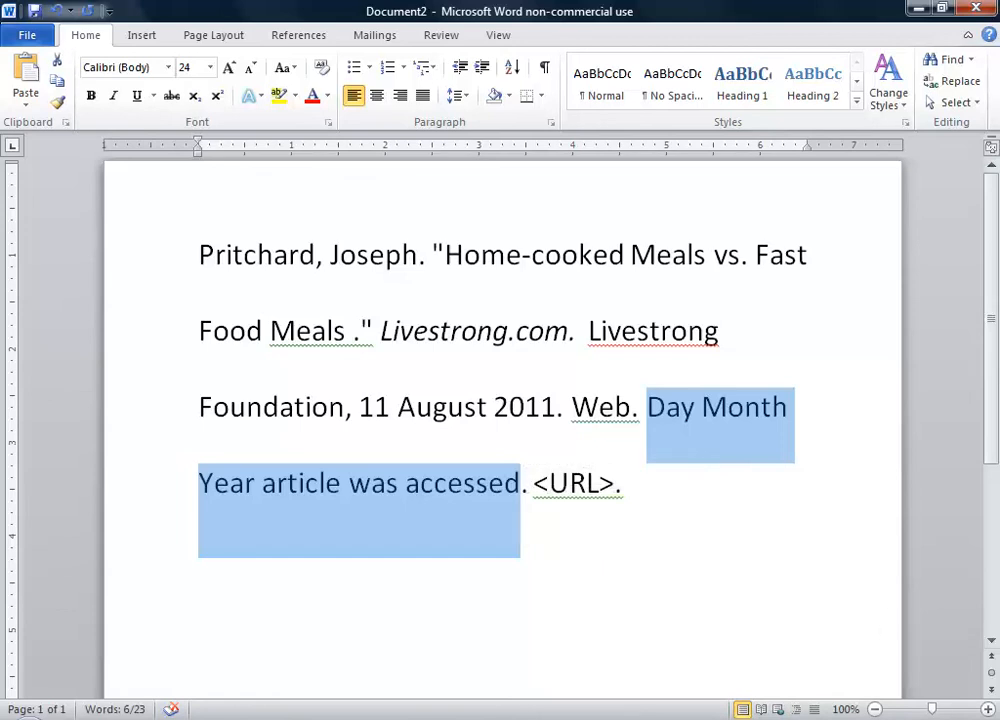
left_click(950, 719)
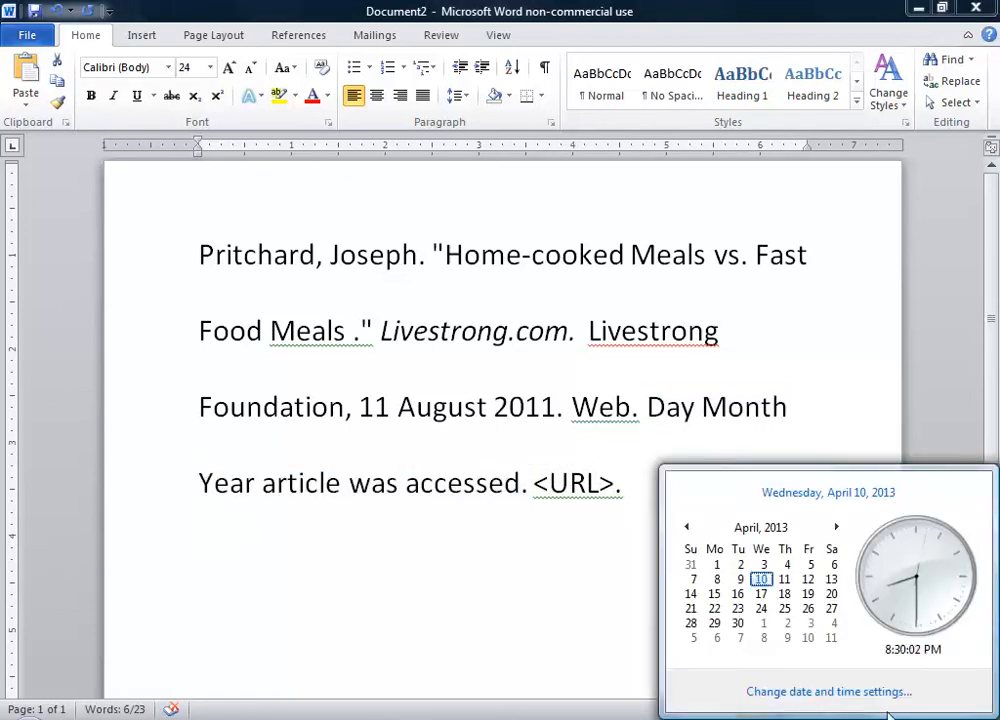
left_click(496, 647)
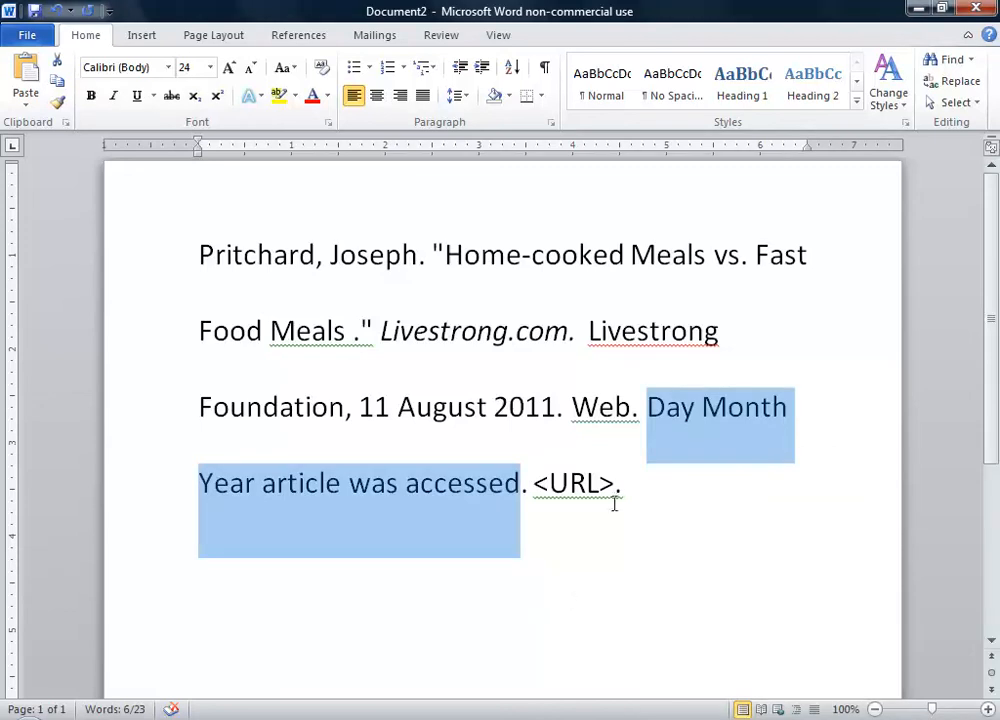
type("10 A")
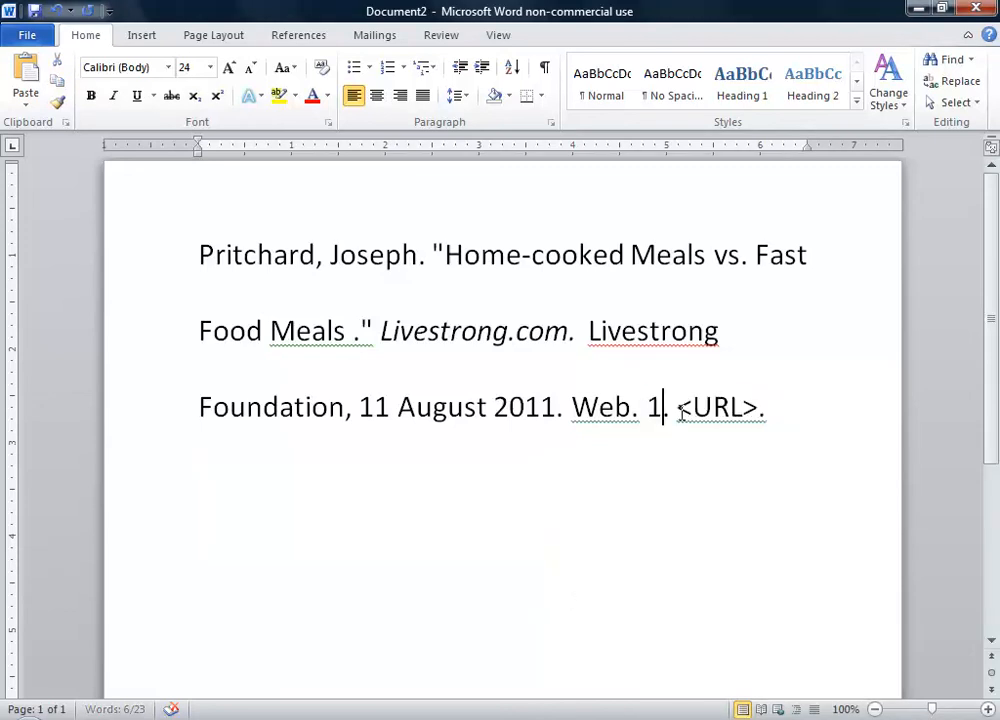
type("pril ")
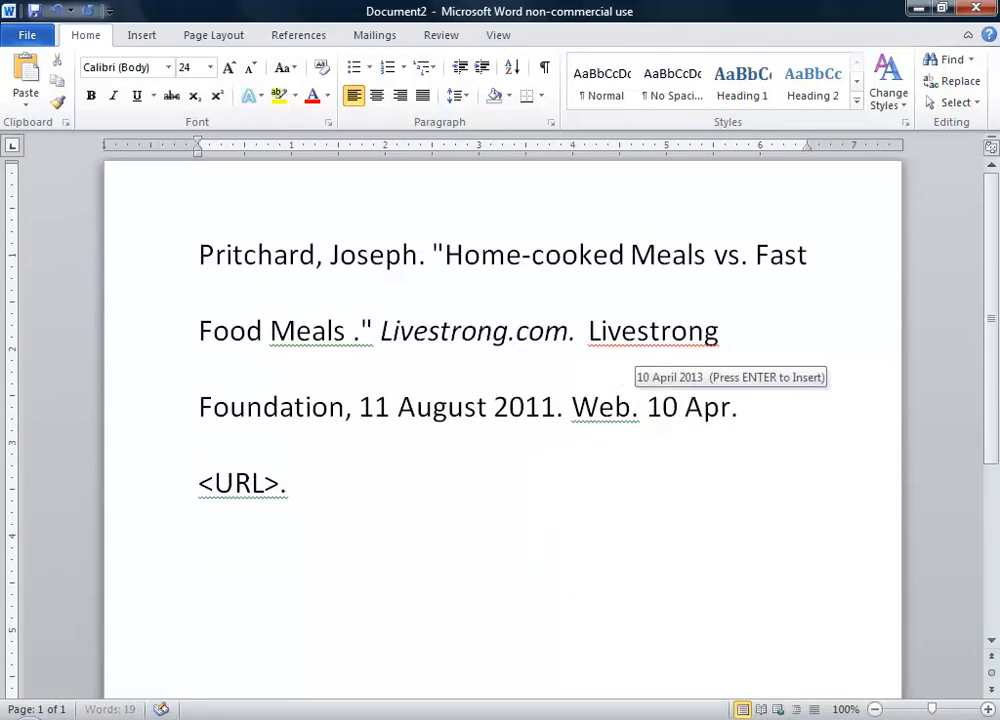
type("2013. <URL>.")
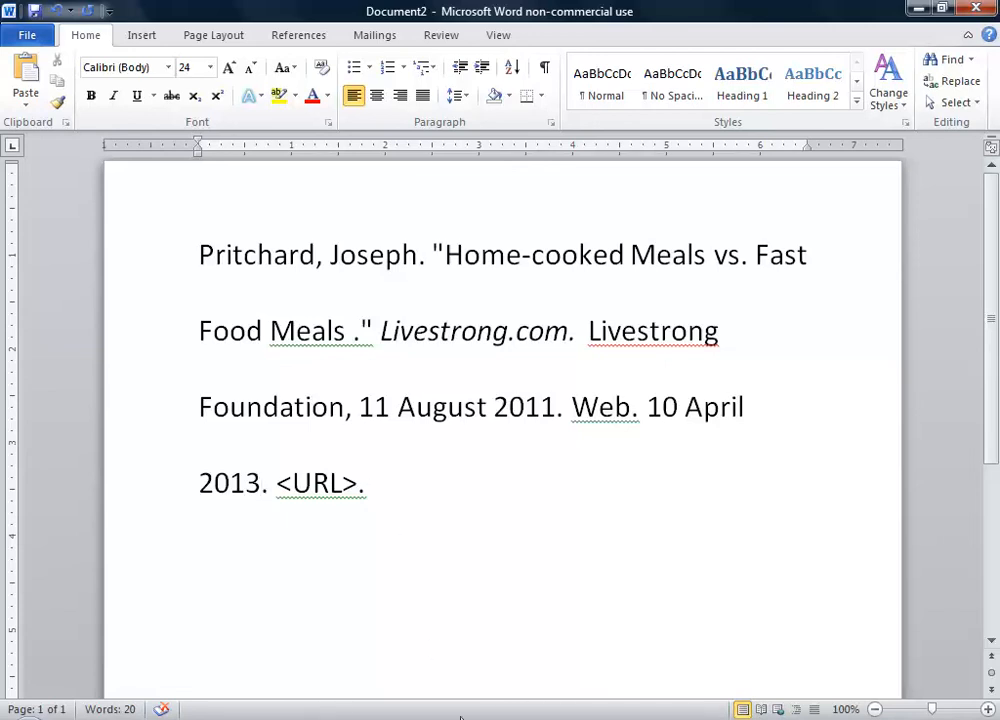
Step: Copy the LIVESTRONG article's web address in Firefox and paste it over the URL placeholder between the angle brackets in the Word citation
mouse_move(547, 718)
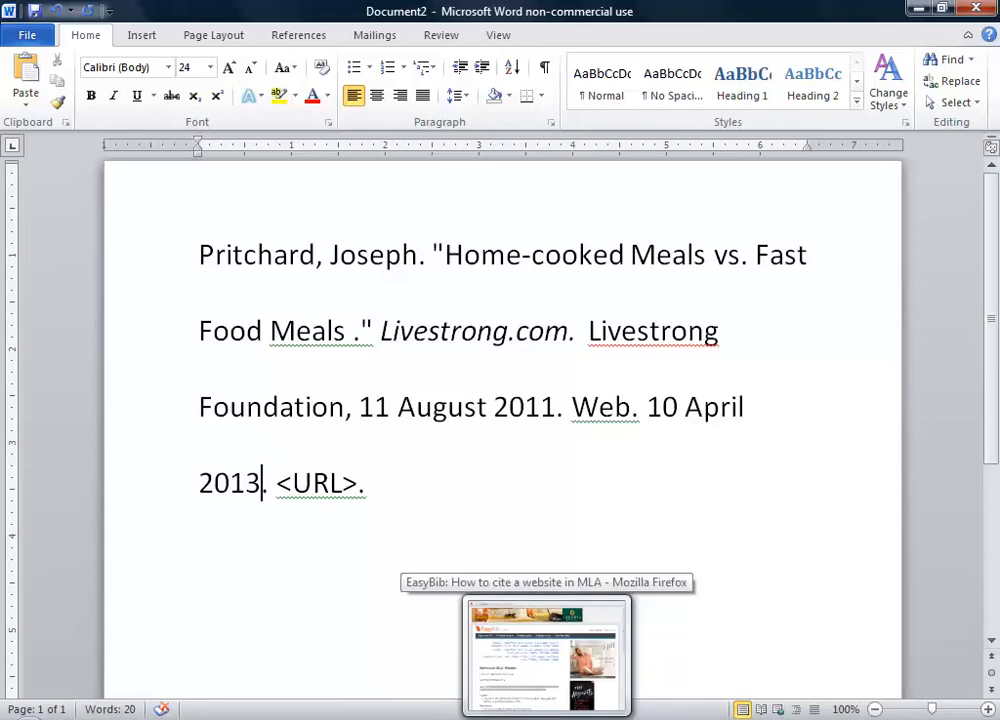
left_click(546, 655)
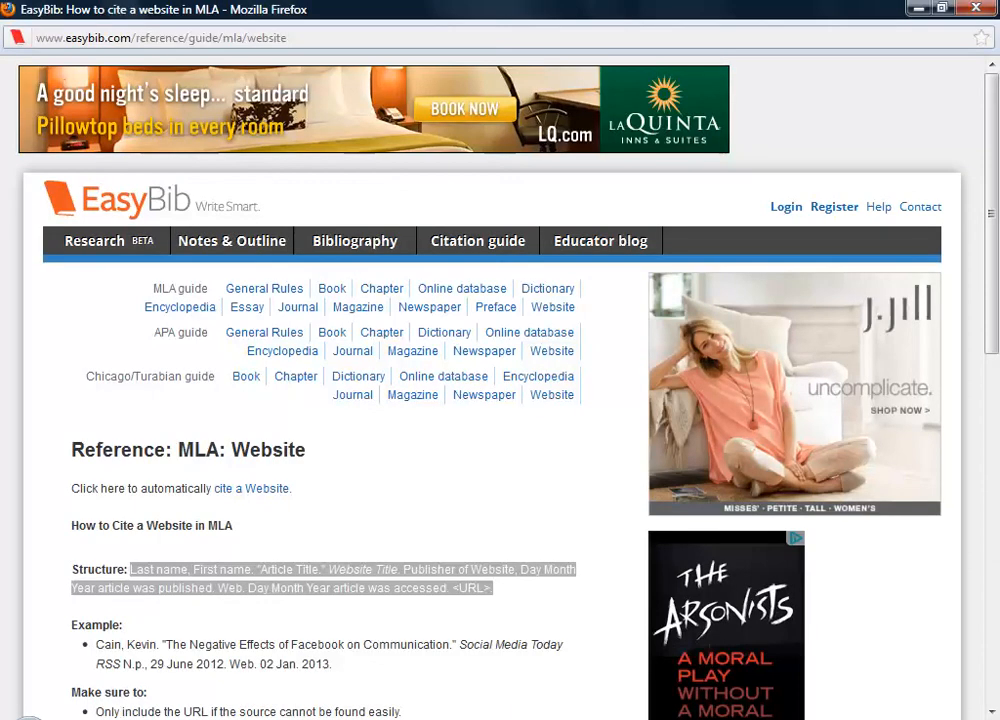
left_click(424, 719)
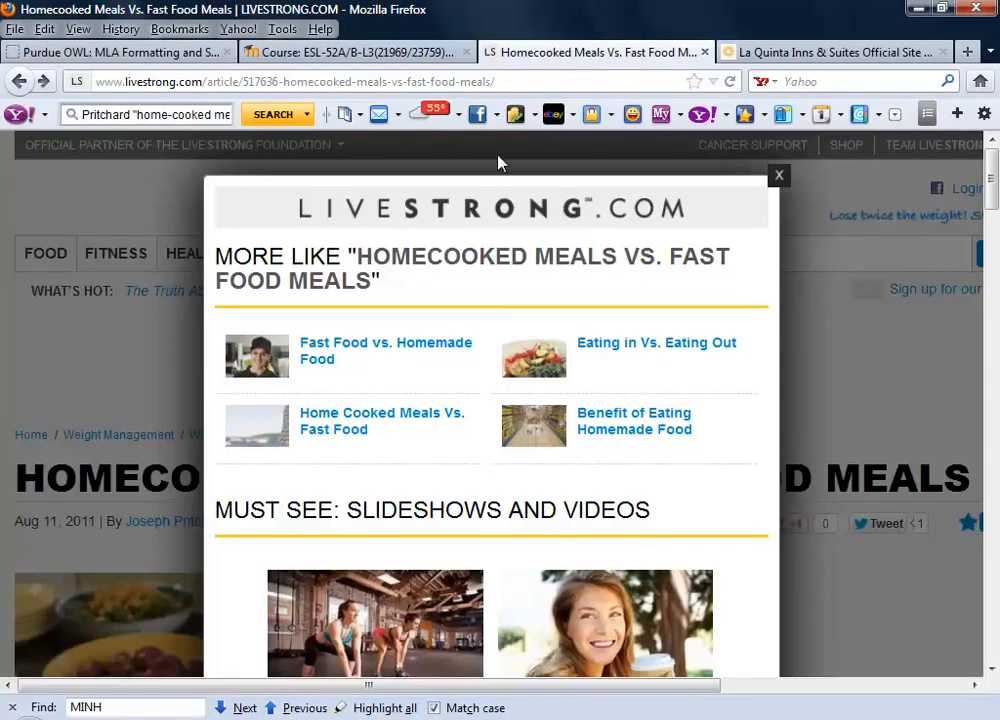
left_click(501, 83)
key("ctrl+c")
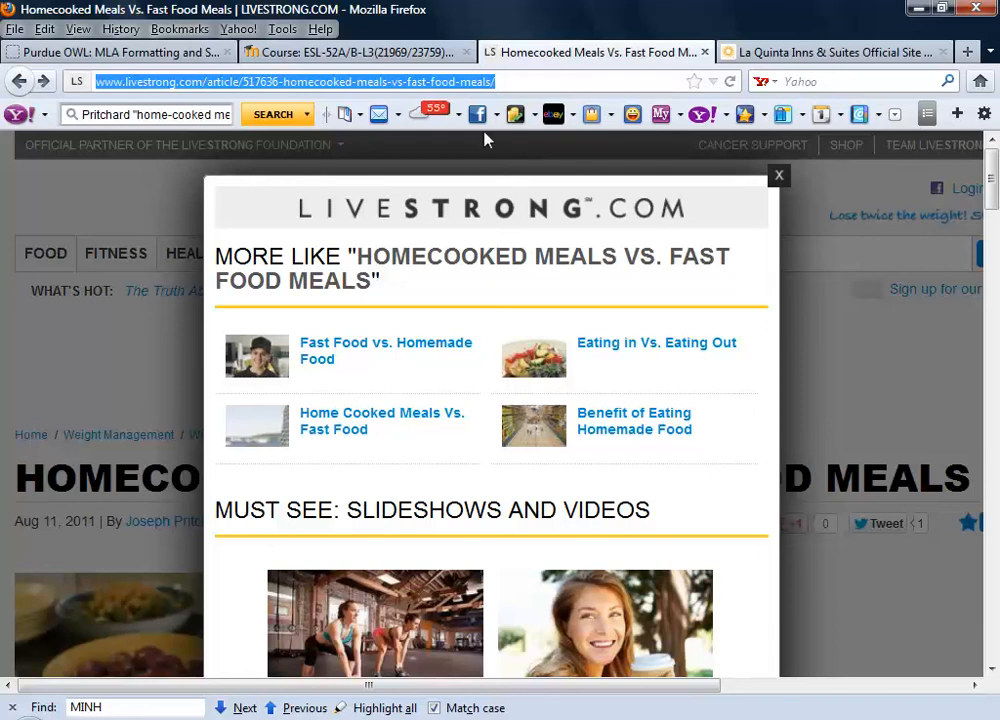
left_click(235, 718)
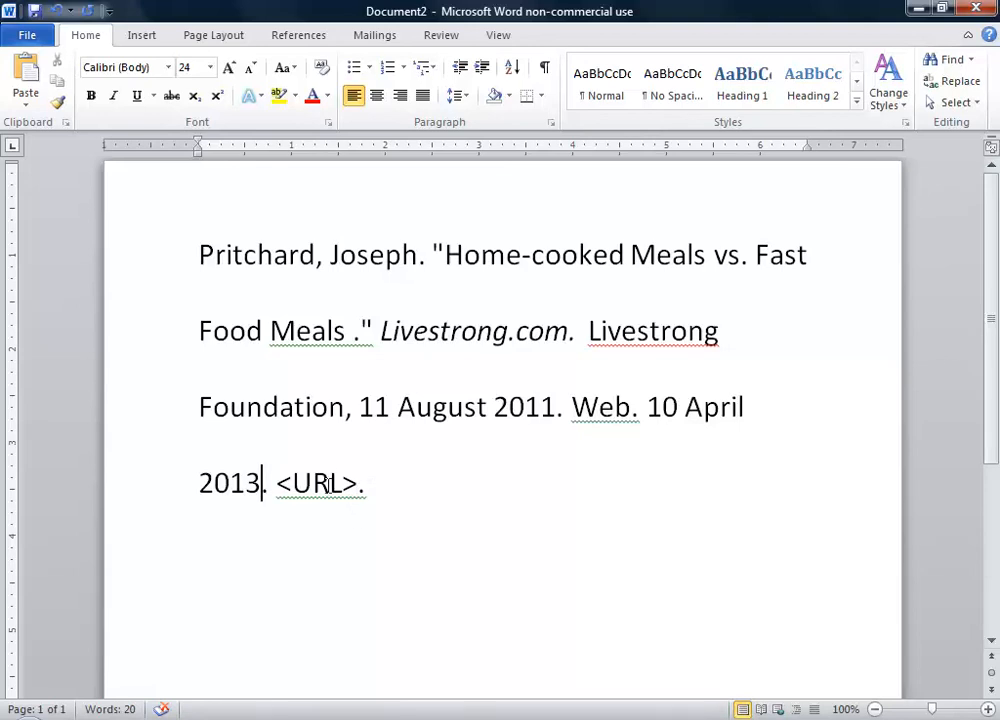
left_click_drag(337, 483, 296, 487)
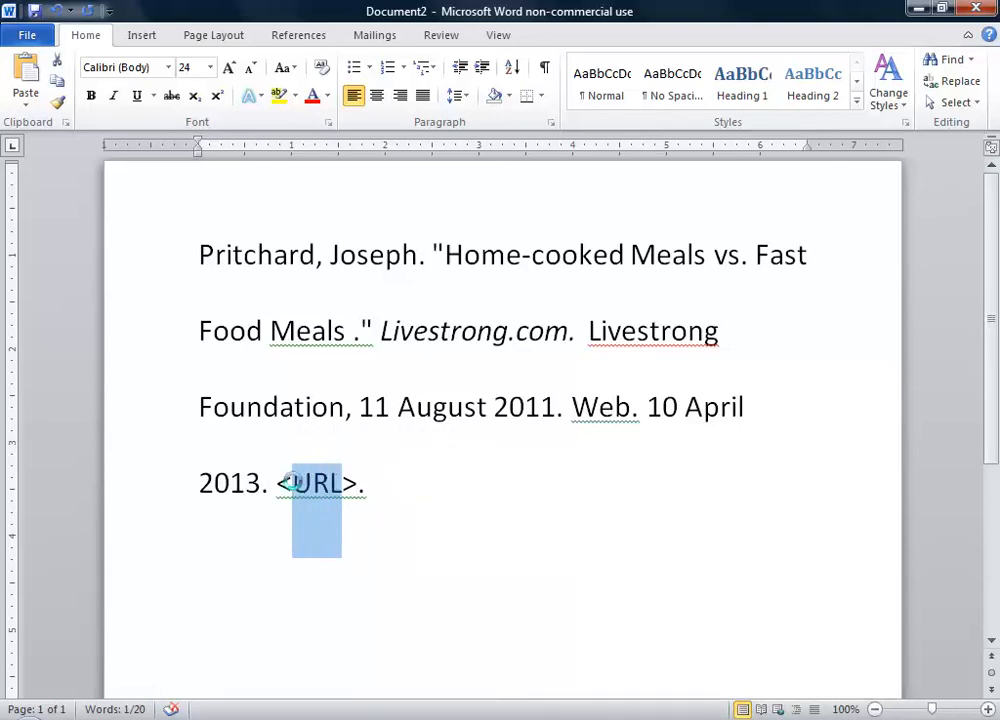
key("ctrl+v")
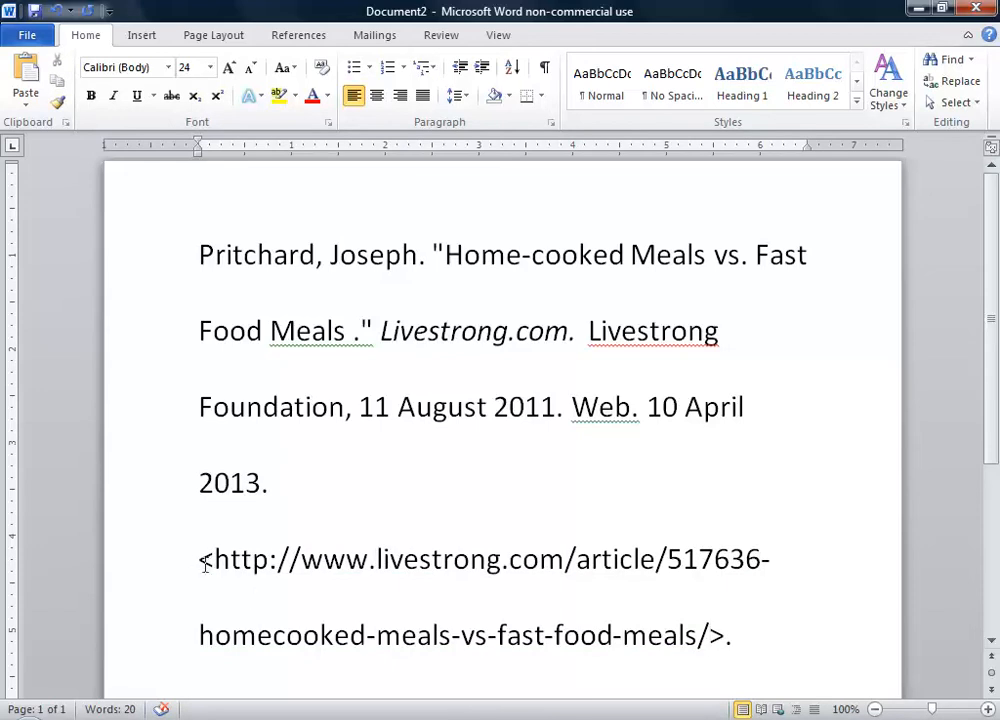
Step: Format the citation paragraph with a 0.5-inch hanging indent, keeping its first line at the left margin
left_click(198, 559)
left_click(194, 331)
key("ctrl+m")
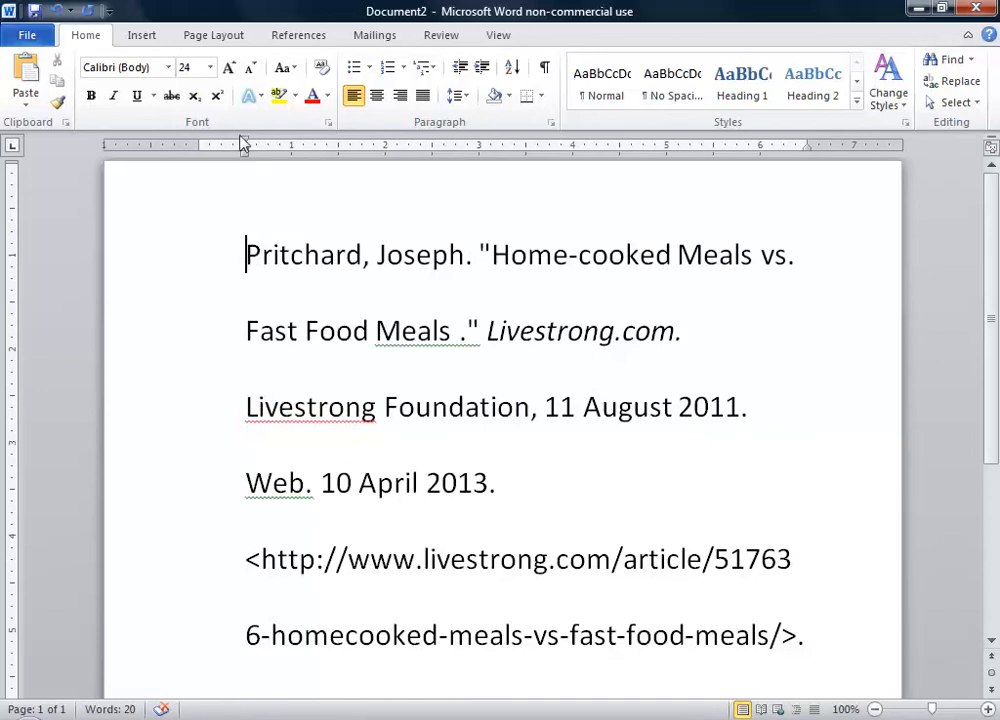
left_click_drag(241, 144, 199, 150)
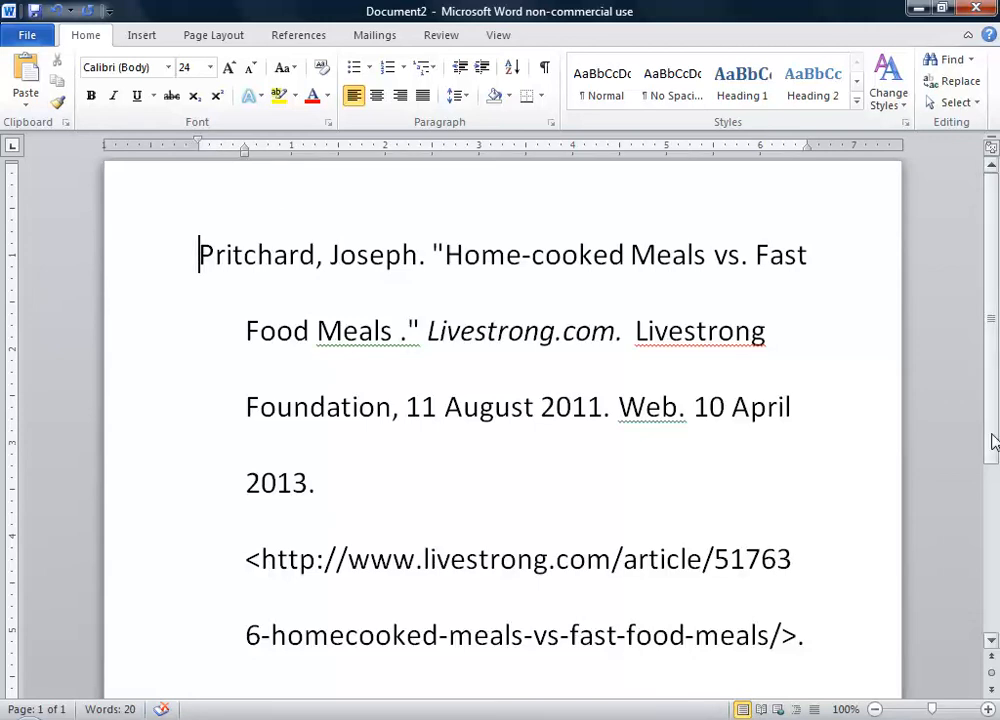
Step: Add a new line below the works-cited entry containing the in-text citation with the author's last name in parentheses
left_click_drag(994, 457, 994, 632)
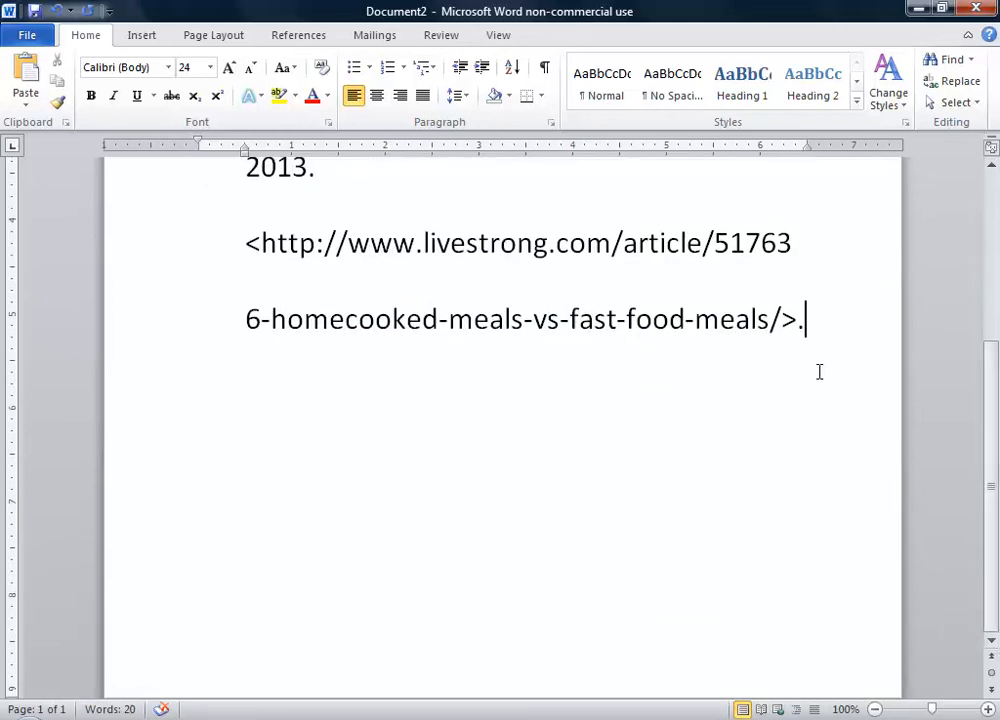
key("Return")
left_click_drag(985, 406, 995, 368)
type("(")
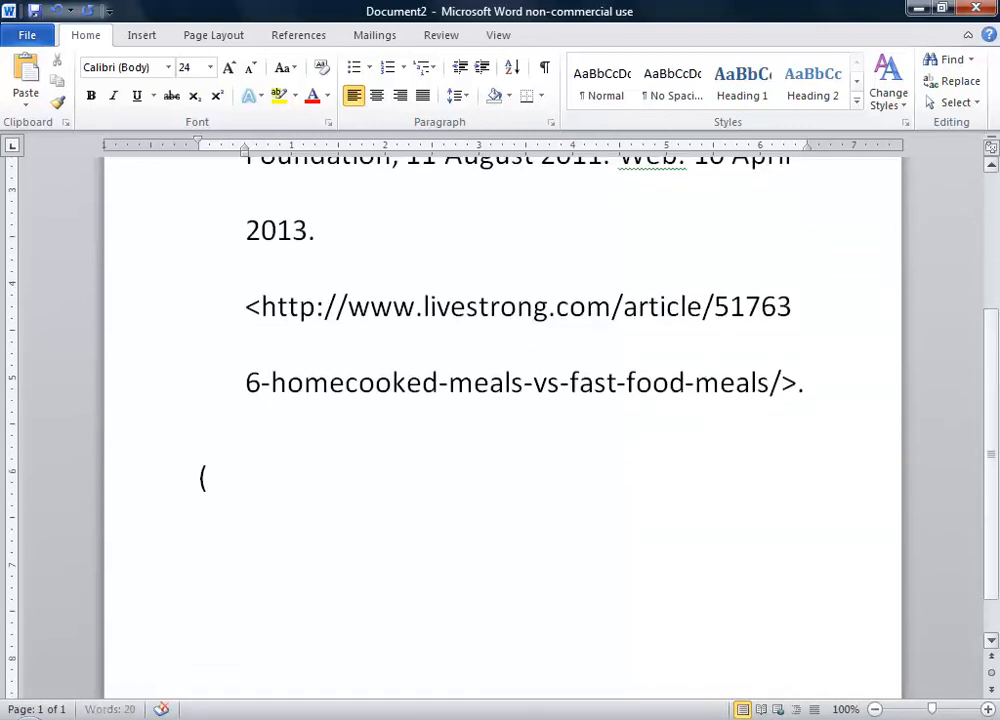
type("Pritch")
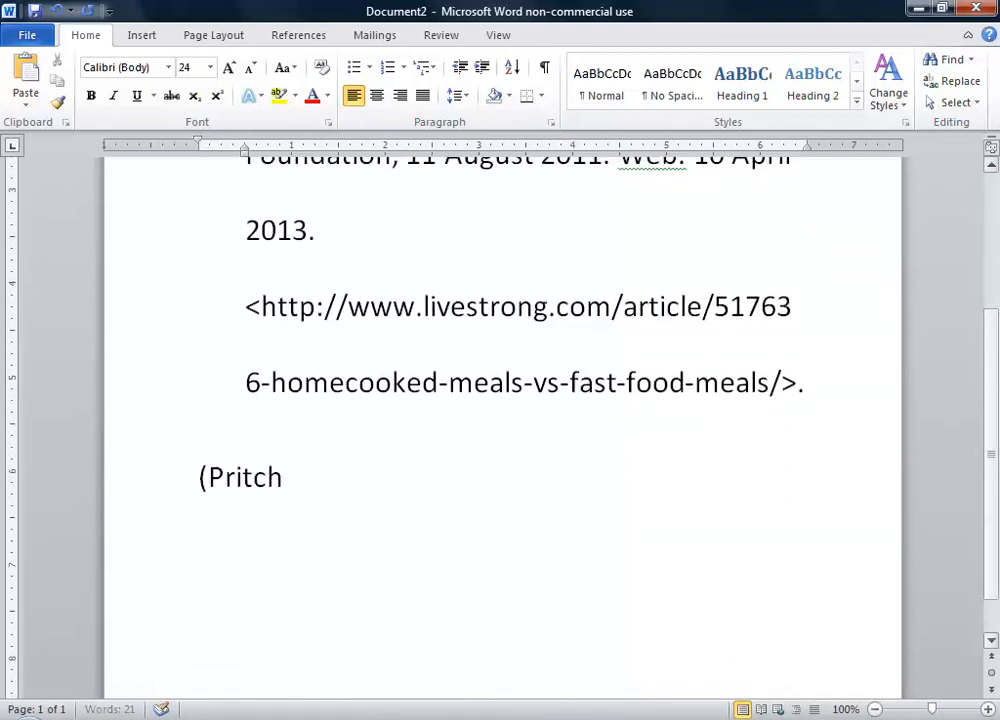
type("ard)")
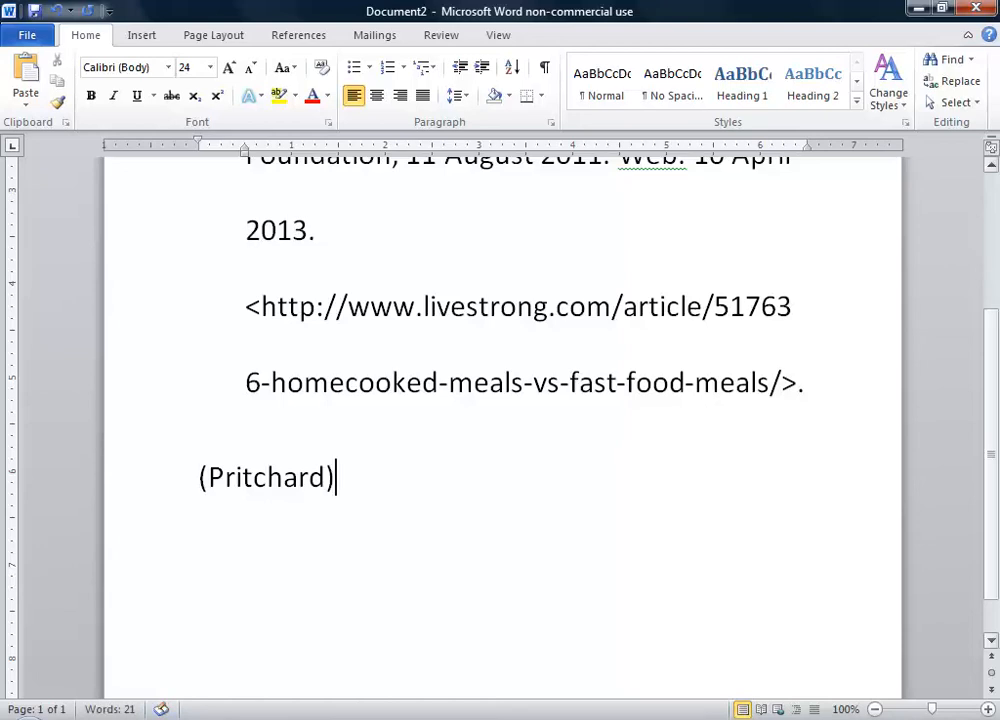